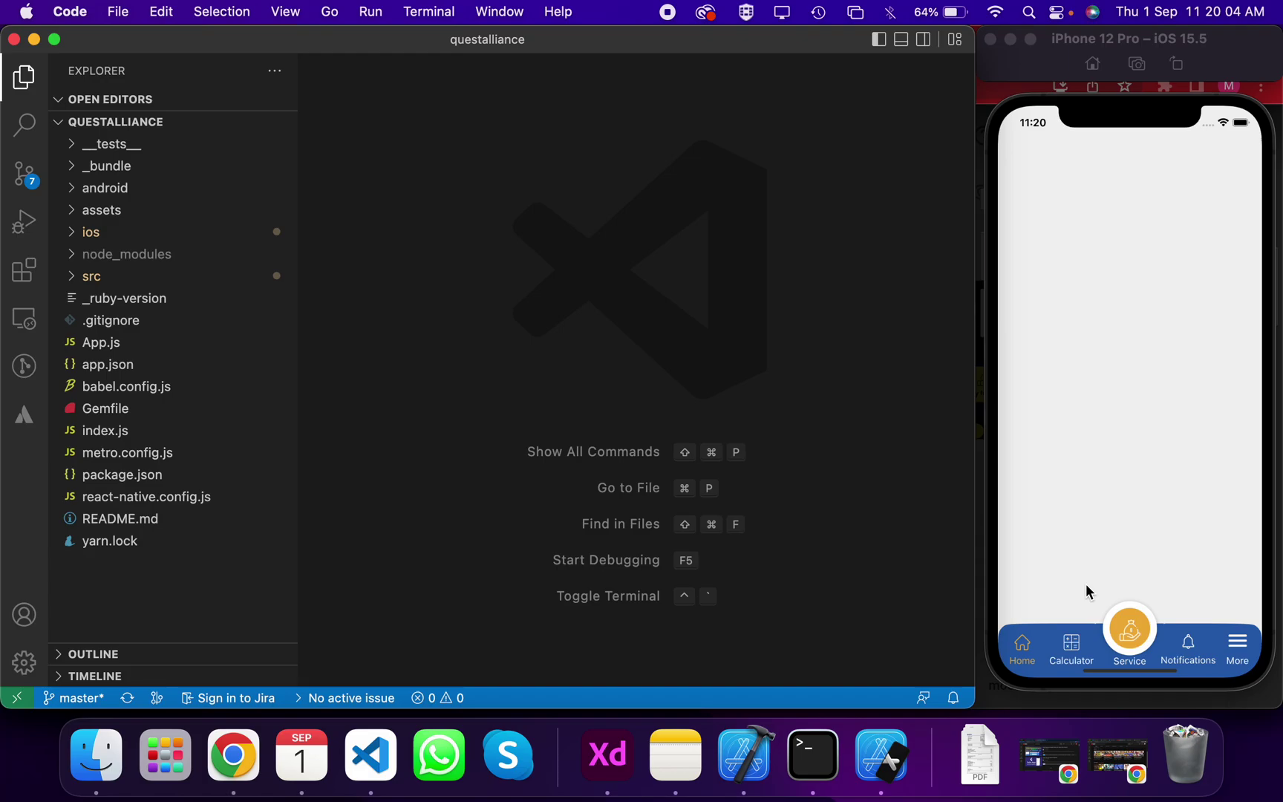
Jump from index.js to the Navigation component's definition, then return to index.js.
{"action": "left_click", "coordinate": [167, 429]}
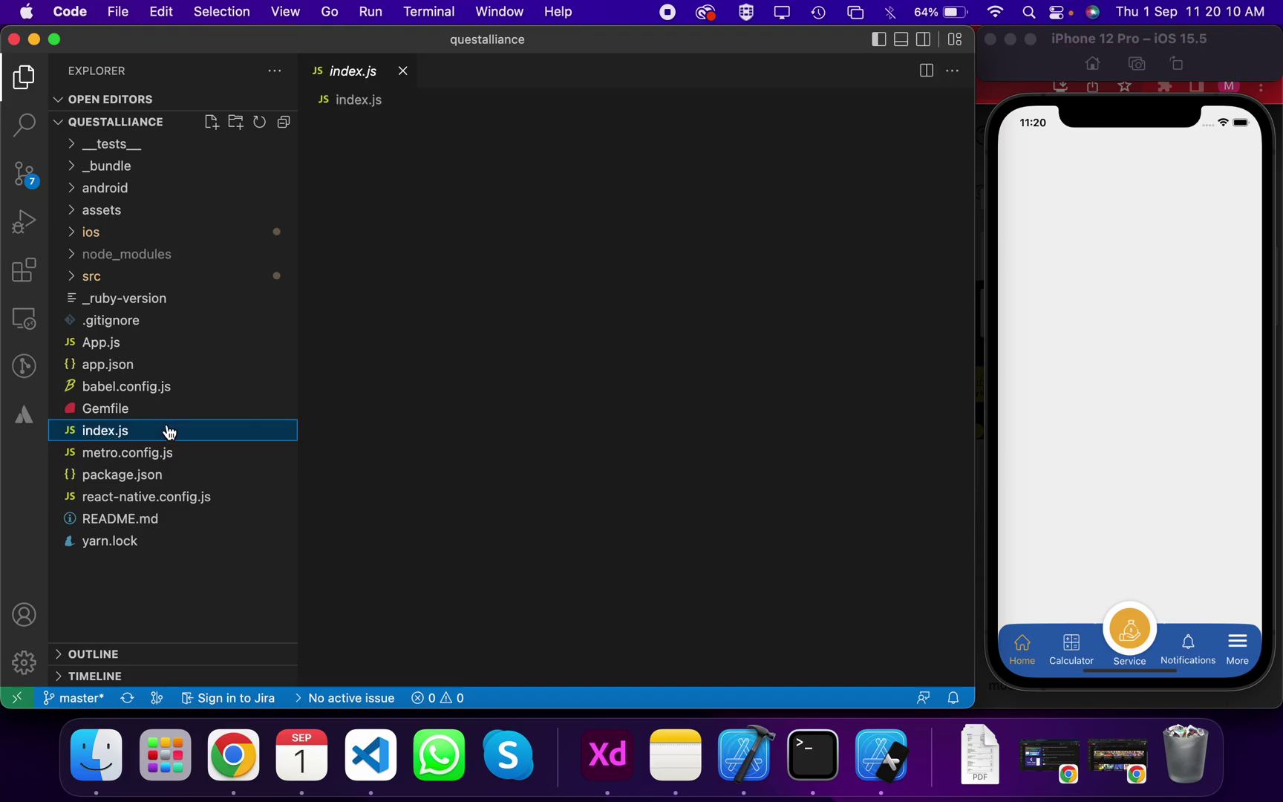
{"action": "left_click", "coordinate": [521, 420]}
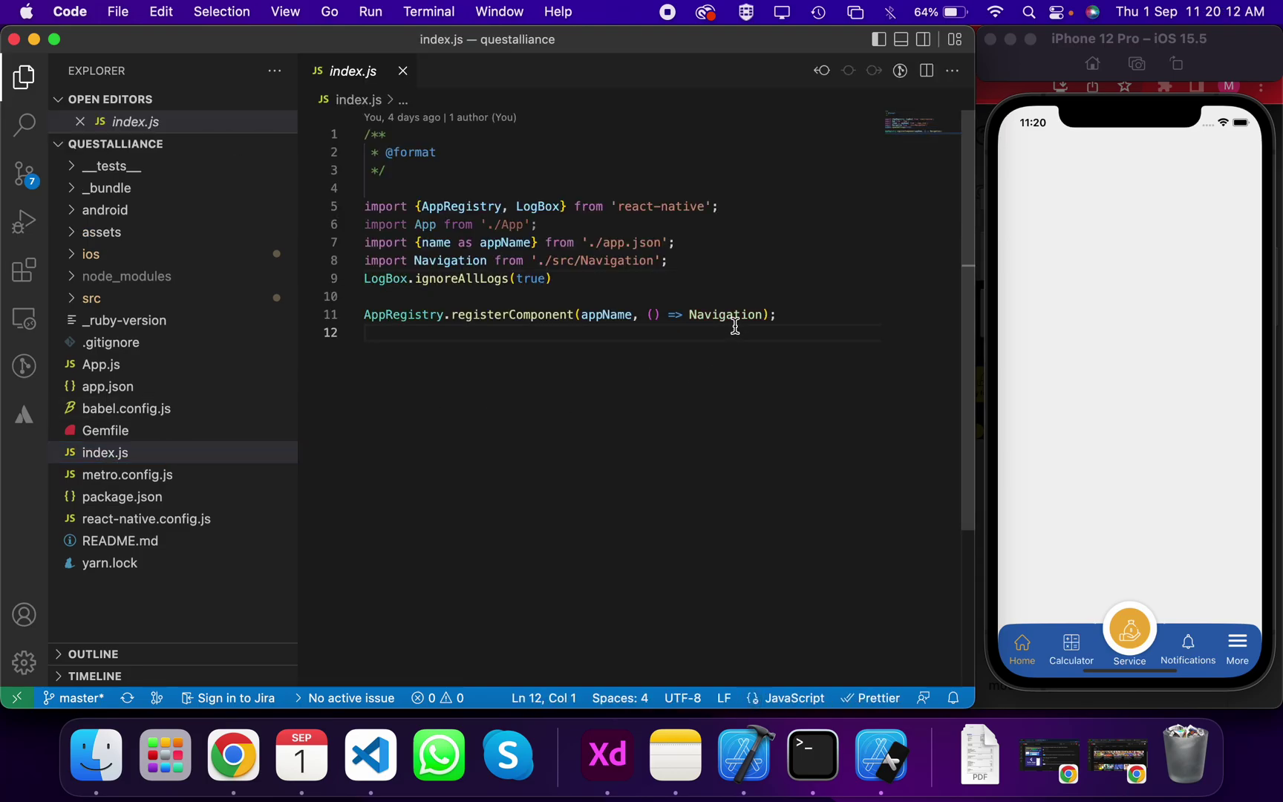
{"action": "mouse_move", "coordinate": [464, 261]}
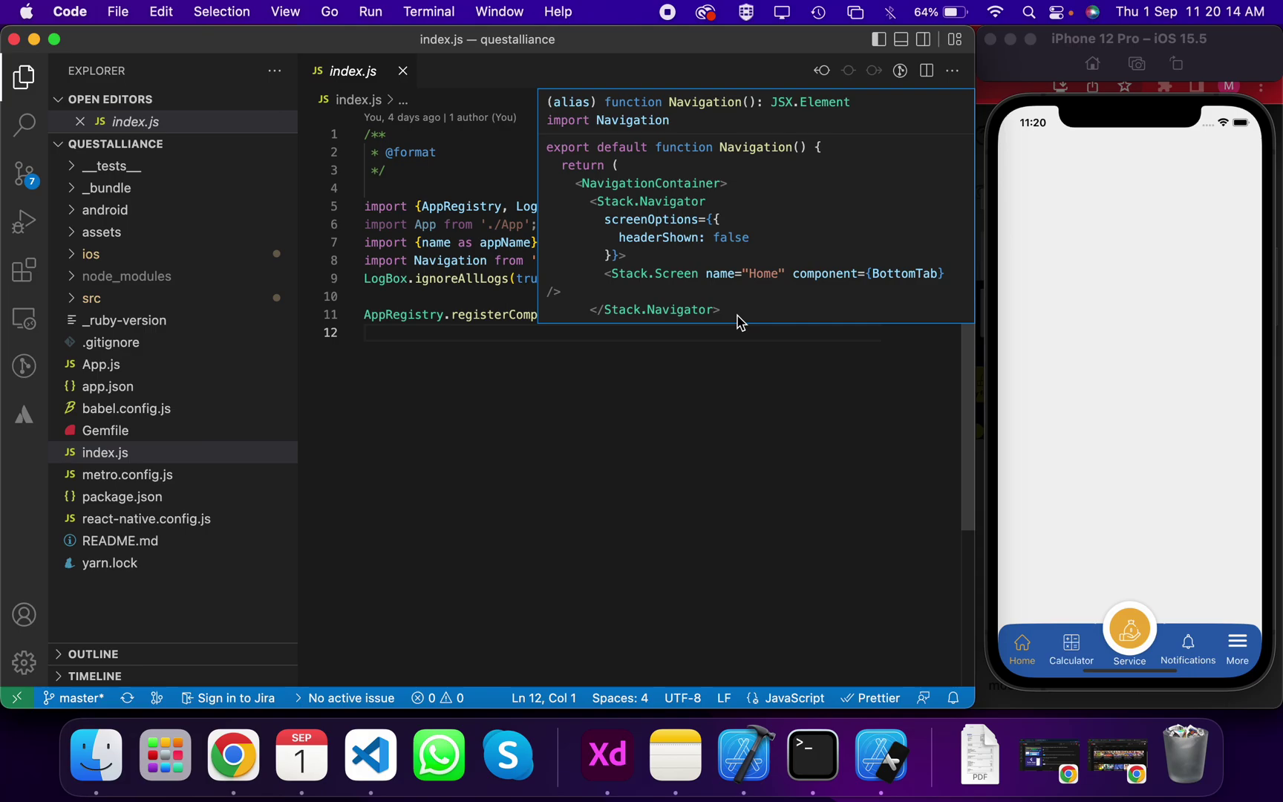
{"action": "left_click", "coordinate": [737, 317], "text": "super"}
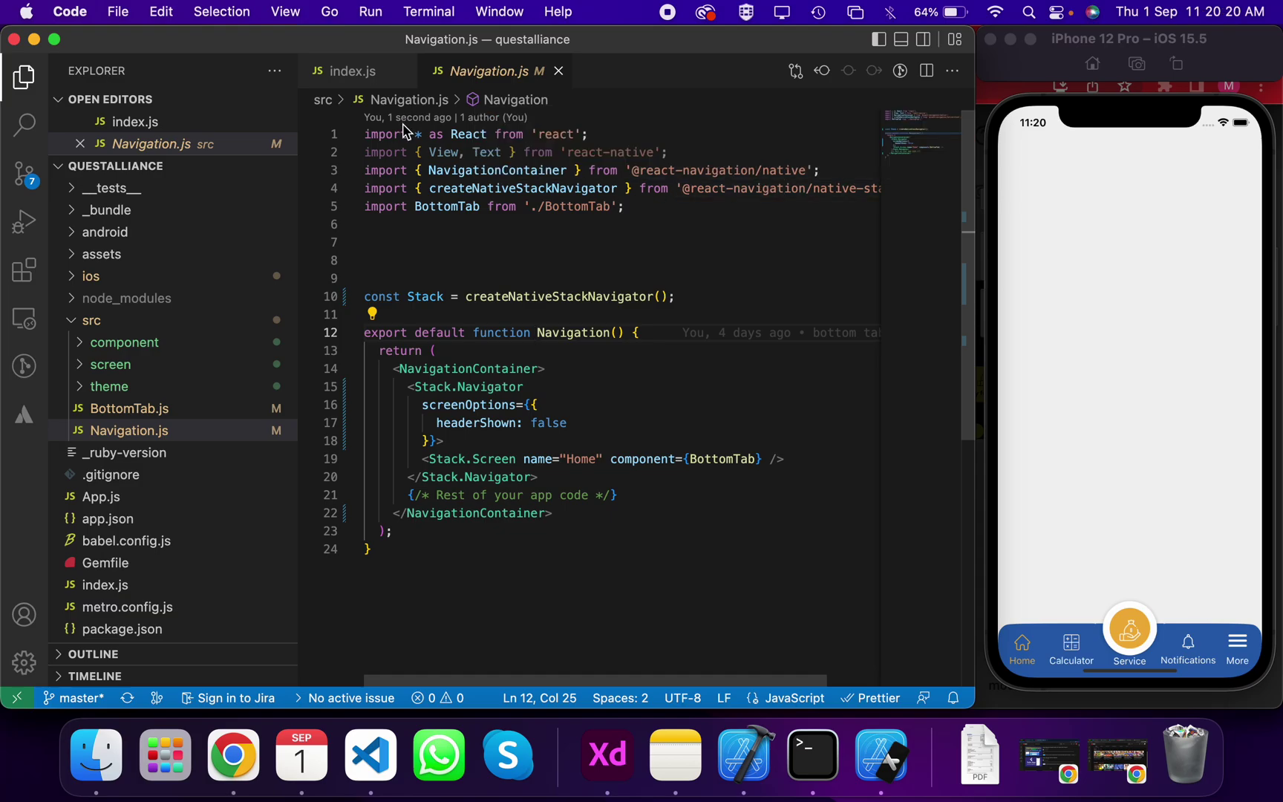
{"action": "scroll", "coordinate": [123, 482], "scroll_direction": "down", "scroll_amount": 3}
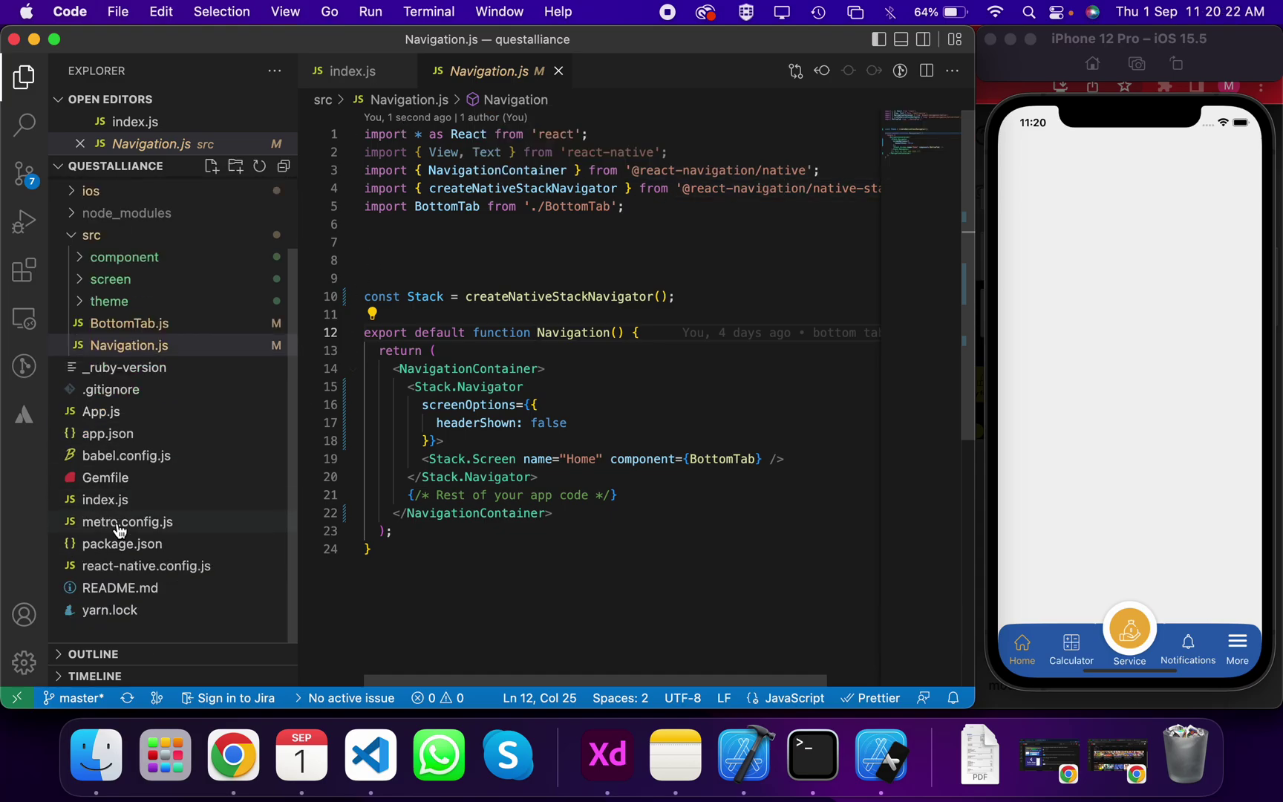
{"action": "left_click", "coordinate": [106, 501]}
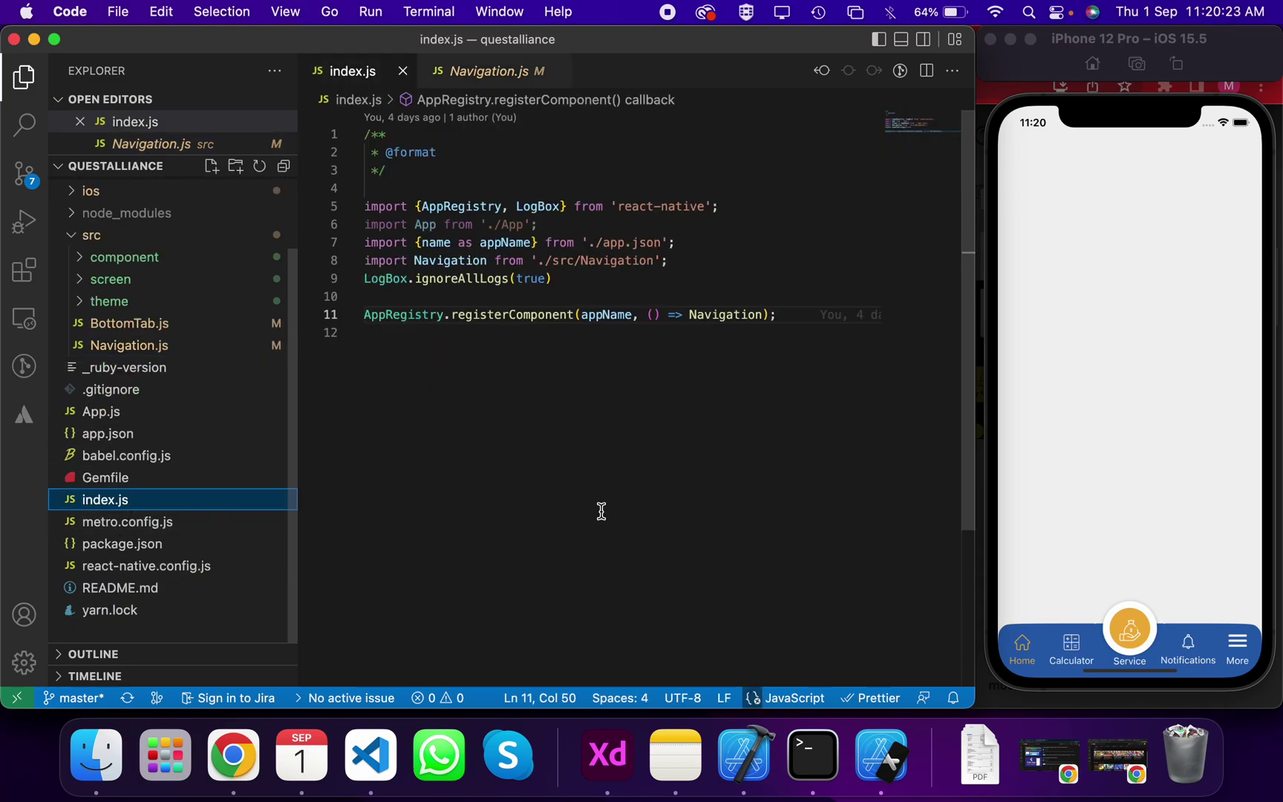
{"action": "left_click", "coordinate": [120, 544]}
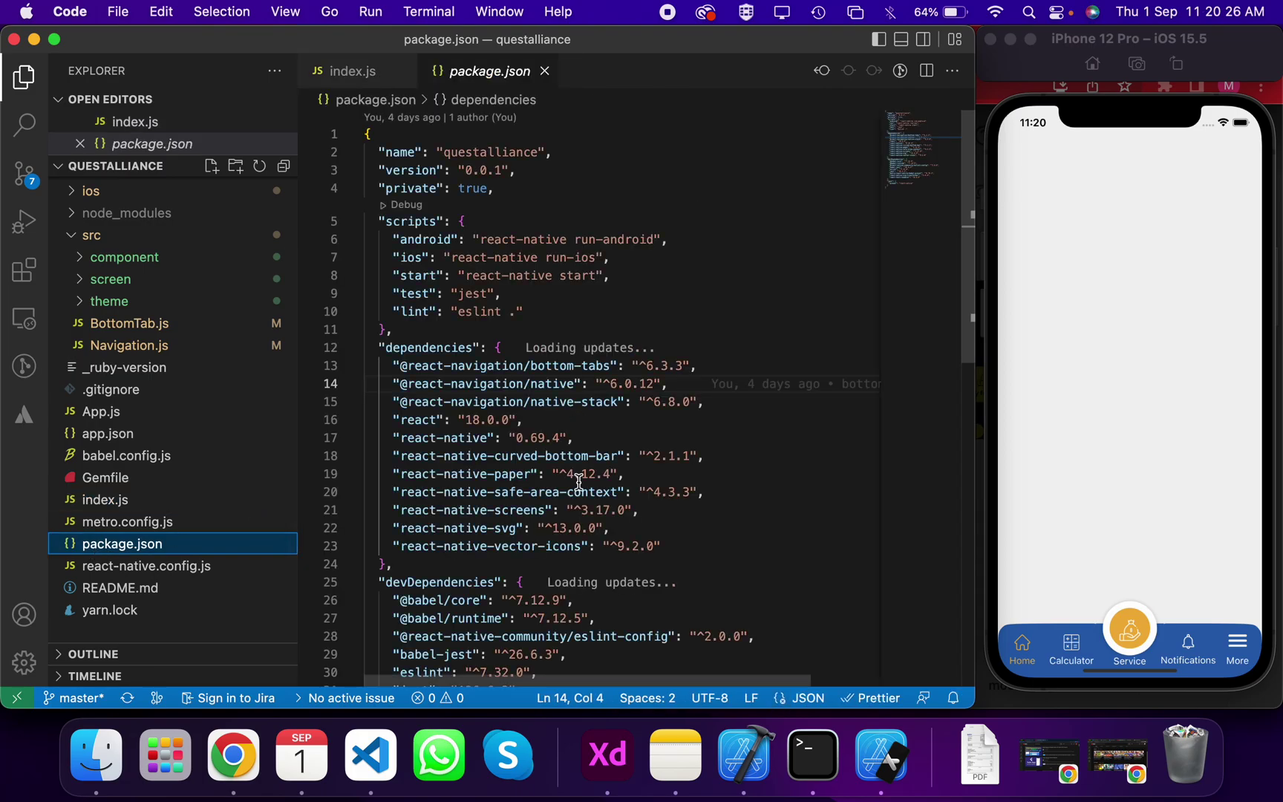
{"action": "scroll", "coordinate": [579, 482], "scroll_direction": "down", "scroll_amount": 2}
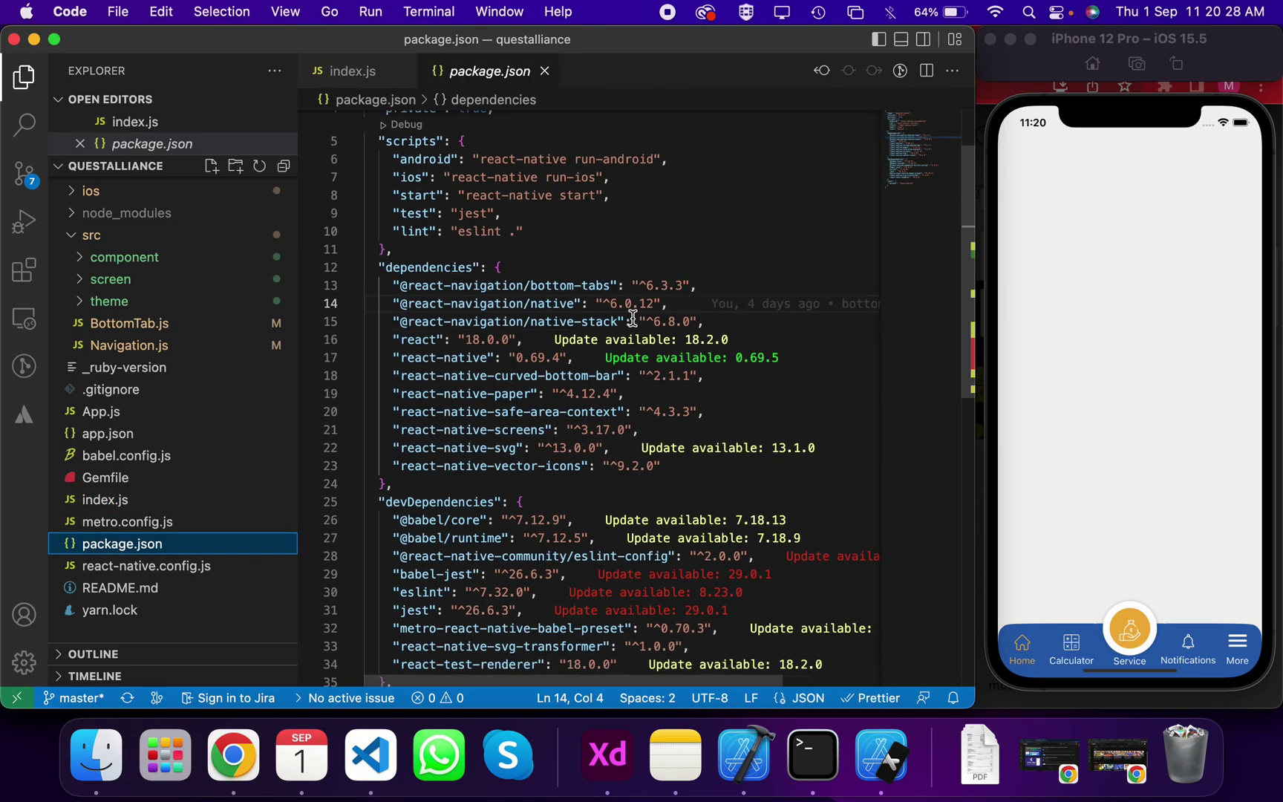
{"action": "mouse_move", "coordinate": [610, 303]}
{"action": "left_mouse_down"}
{"action": "mouse_move", "coordinate": [678, 302]}
{"action": "mouse_move", "coordinate": [661, 304]}
{"action": "left_mouse_up"}
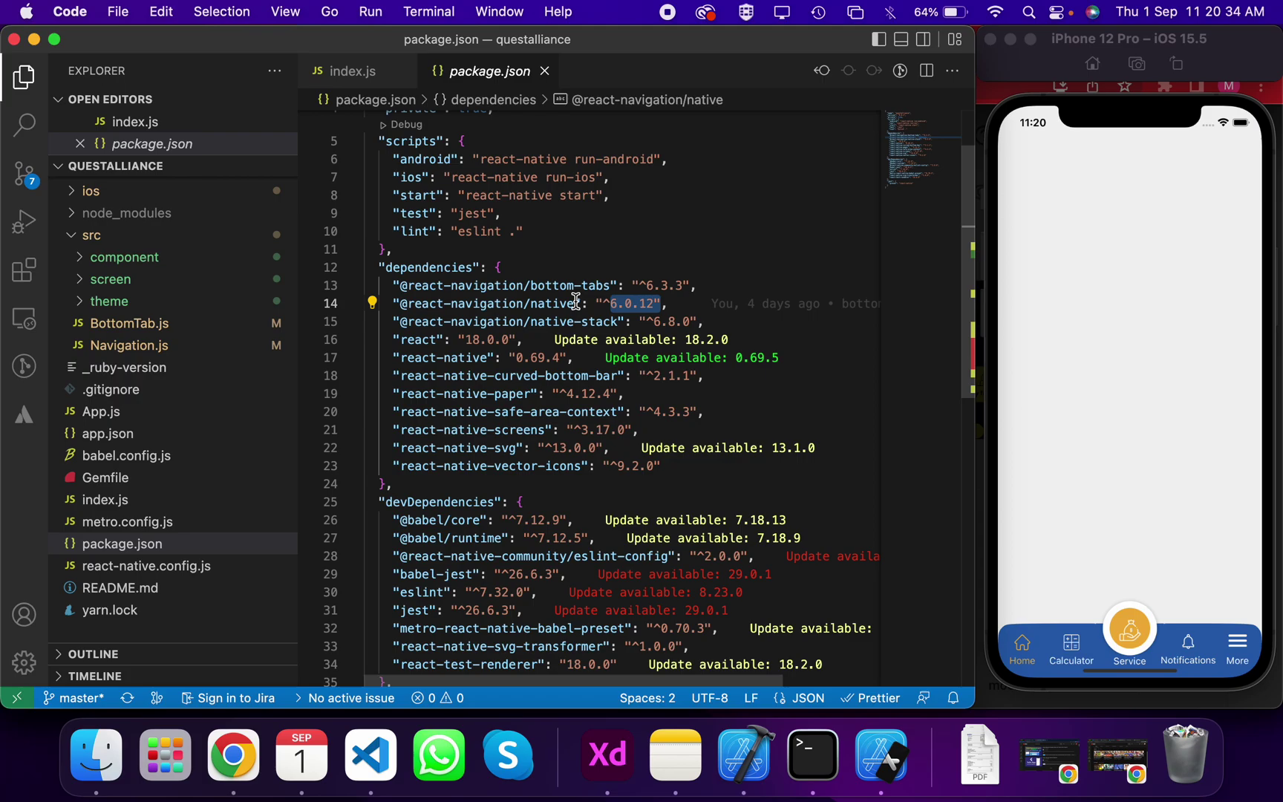
{"action": "left_click", "coordinate": [646, 283]}
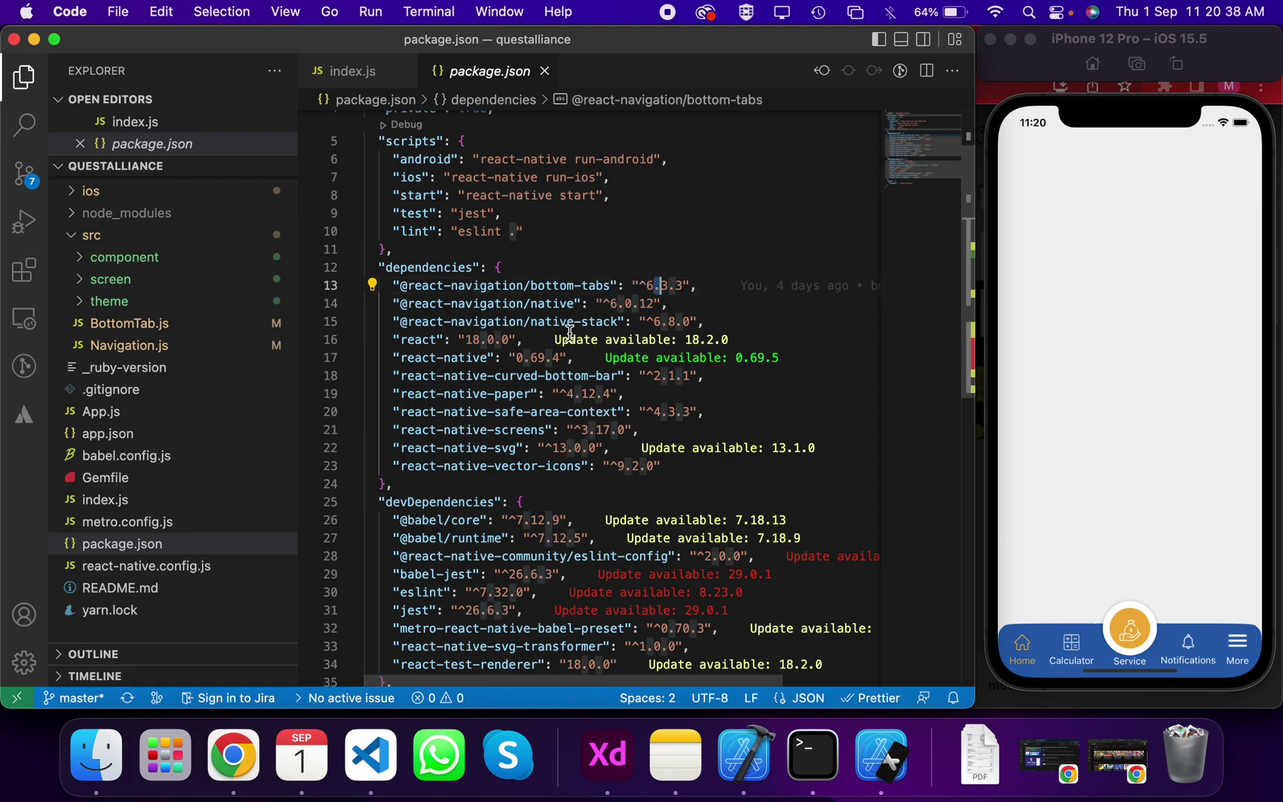
{"action": "left_click", "coordinate": [656, 326]}
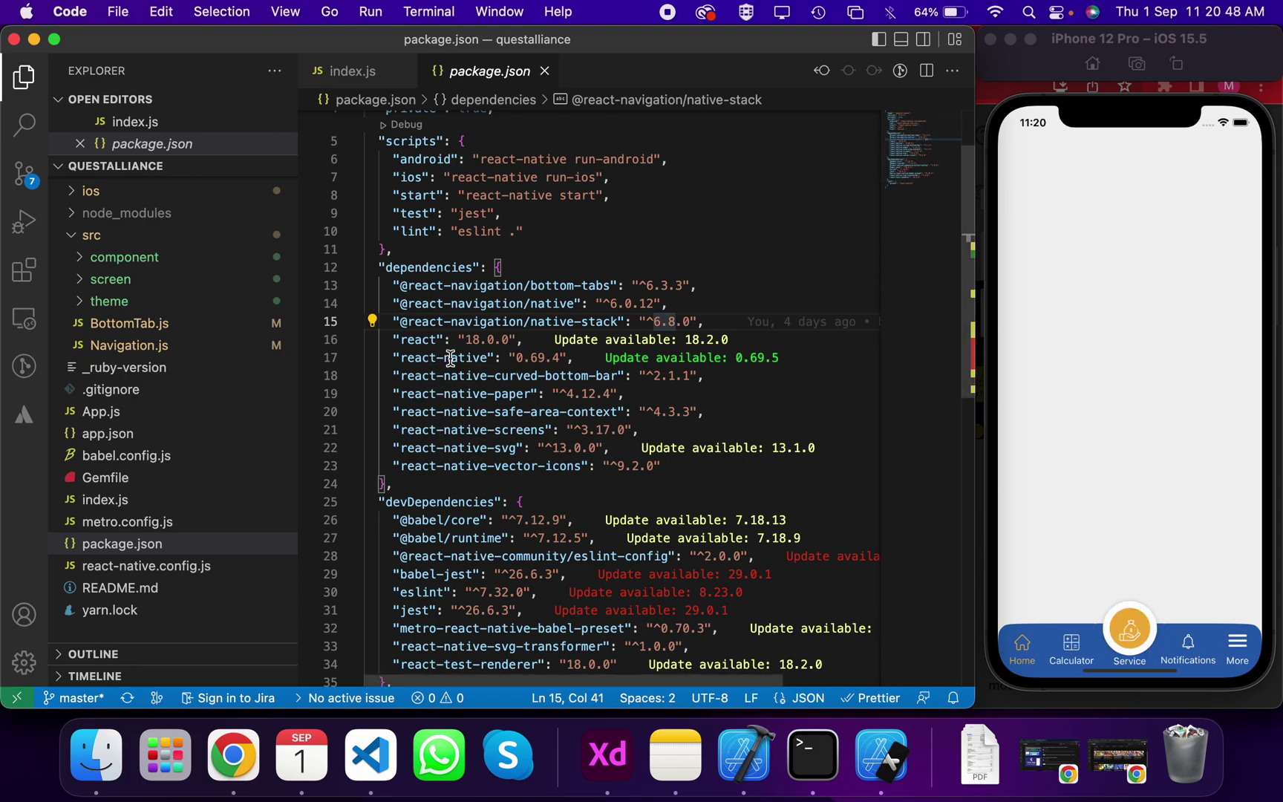
{"action": "left_click_drag", "start_coordinate": [397, 377], "coordinate": [616, 377]}
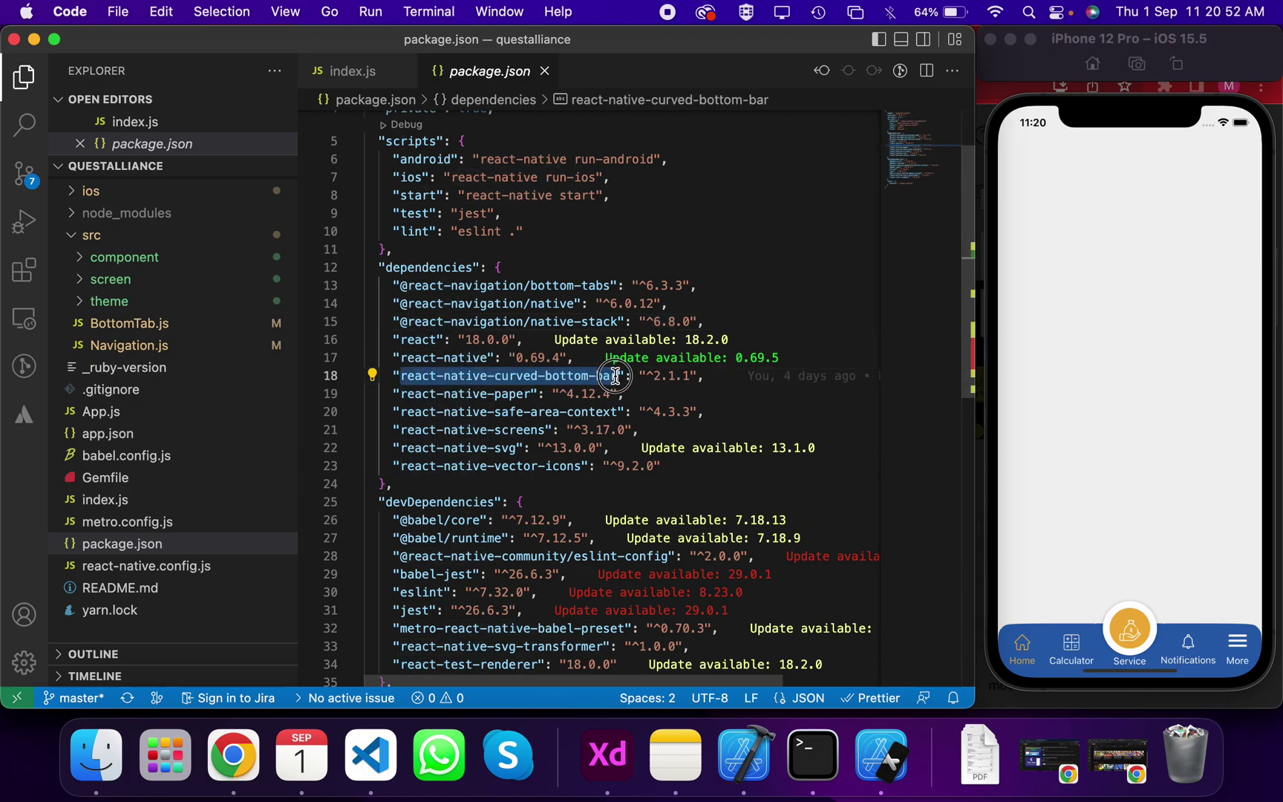
{"action": "left_click", "coordinate": [616, 376]}
{"action": "scroll", "coordinate": [615, 376], "scroll_direction": "up", "scroll_amount": 3}
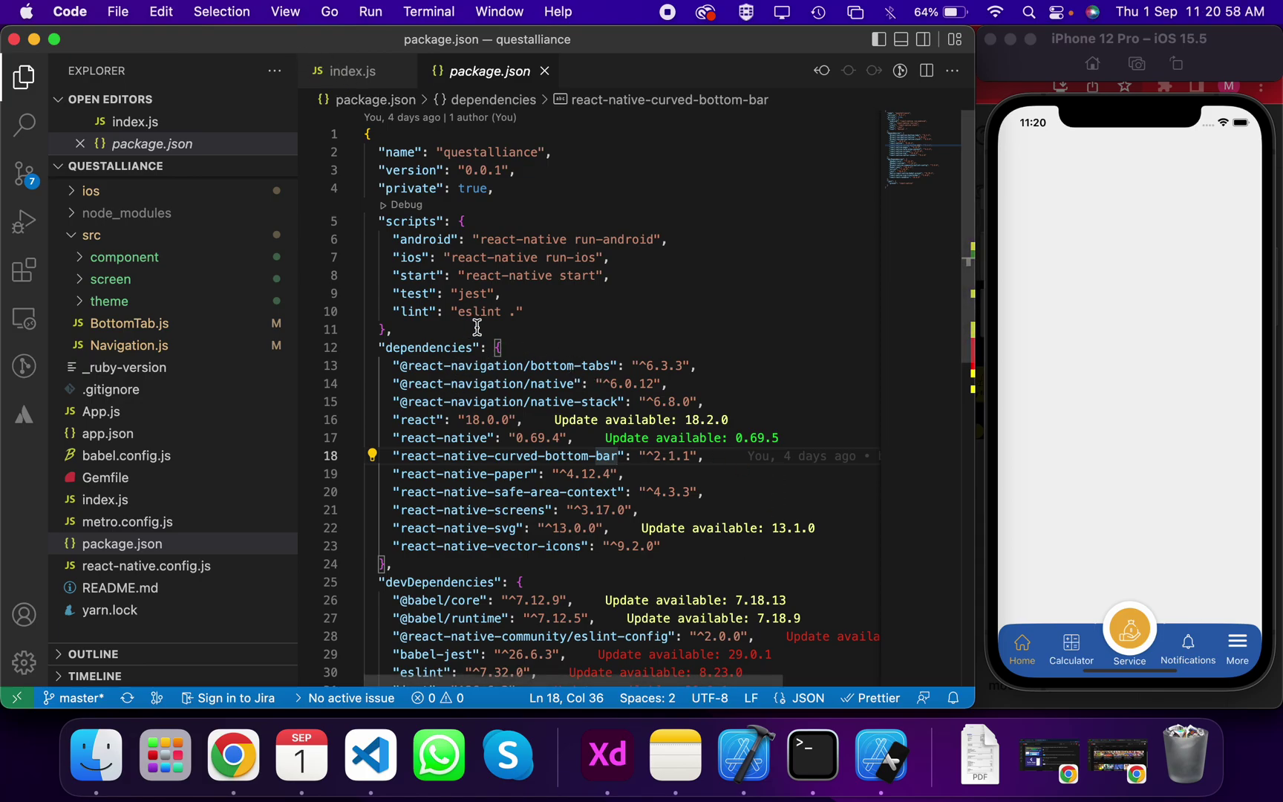
In Navigation.js, highlight NavigationContainer, Stack Navigator and the Home Stack Screen.
{"action": "left_click", "coordinate": [348, 72]}
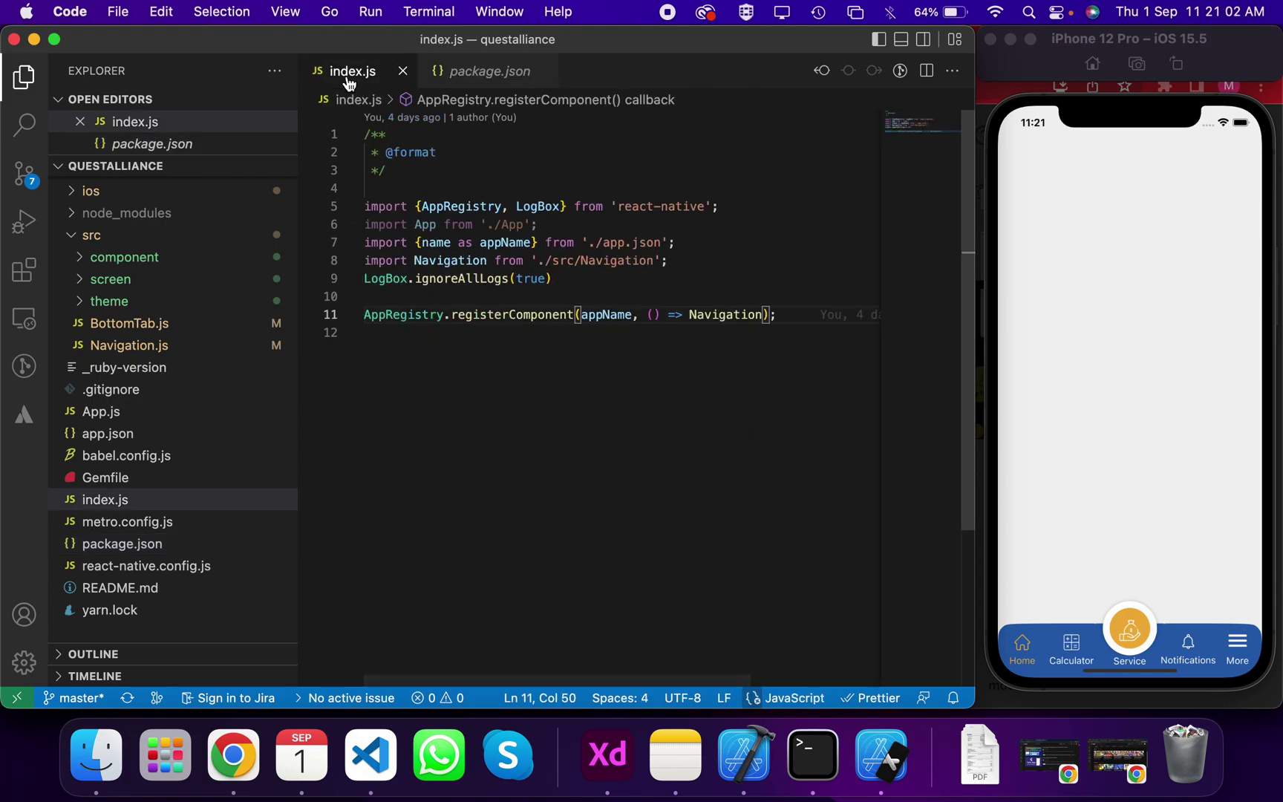
{"action": "left_click", "coordinate": [120, 345]}
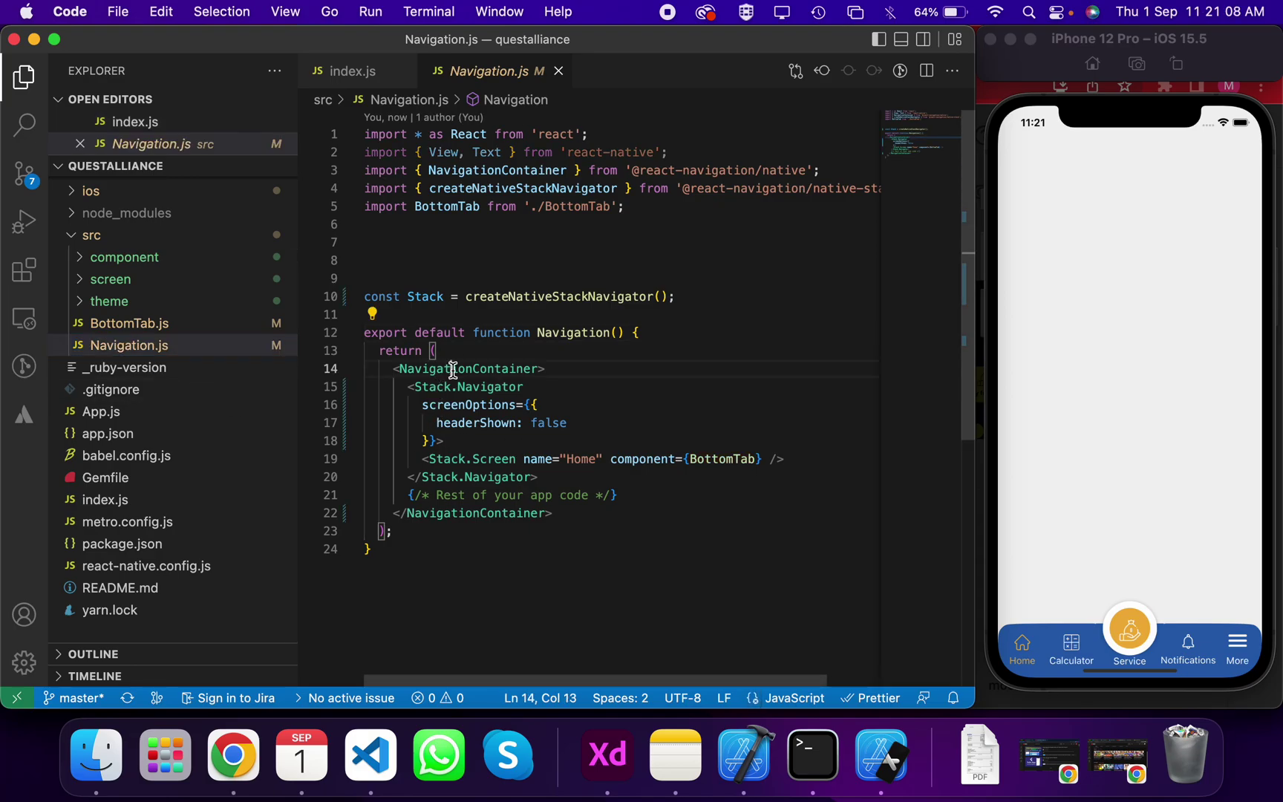
{"action": "double_click", "coordinate": [453, 371]}
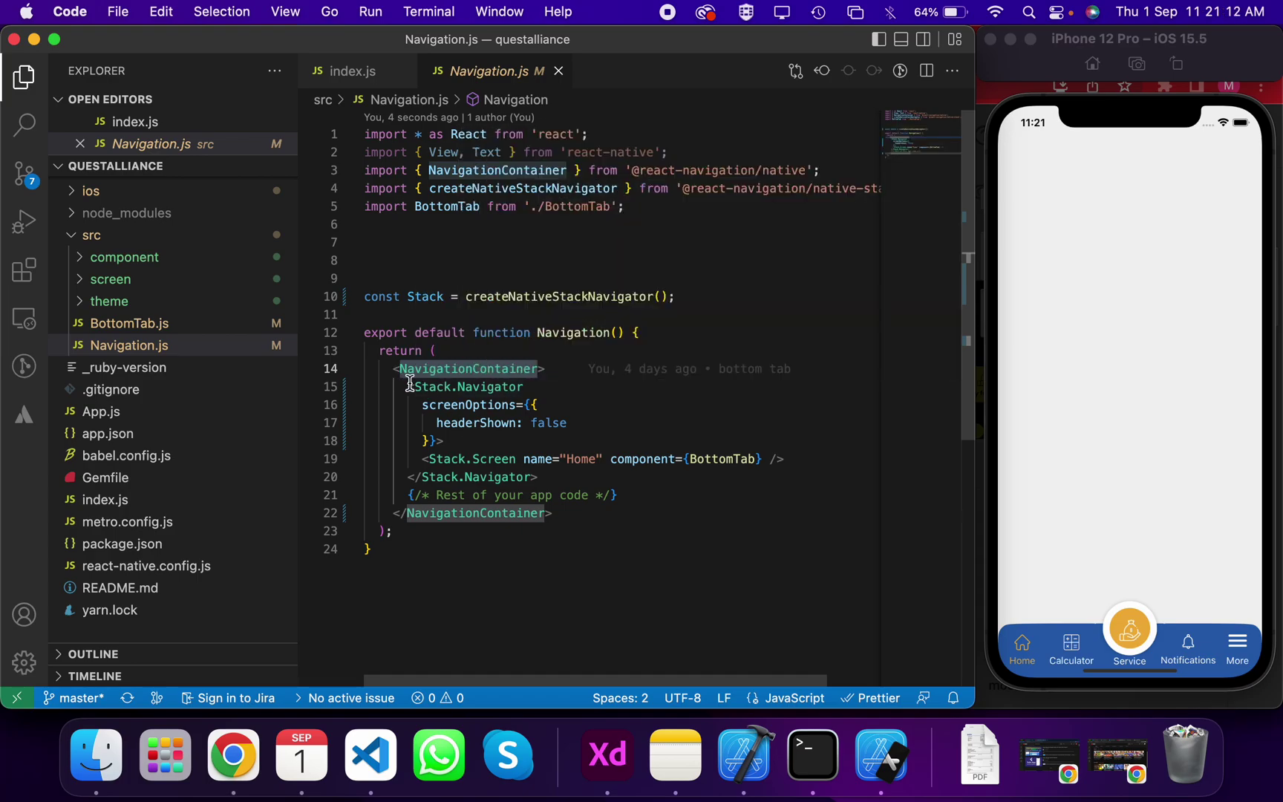
{"action": "double_click", "coordinate": [517, 389]}
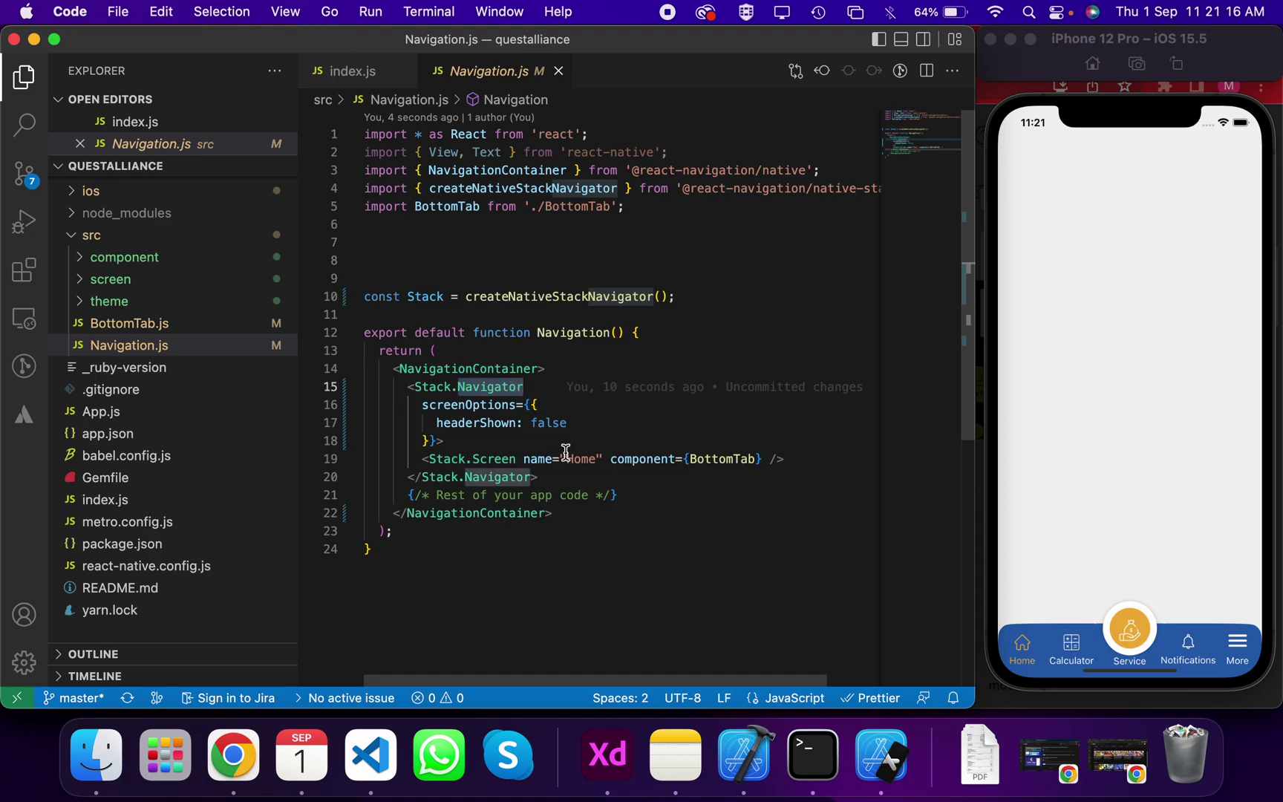
{"action": "double_click", "coordinate": [501, 459]}
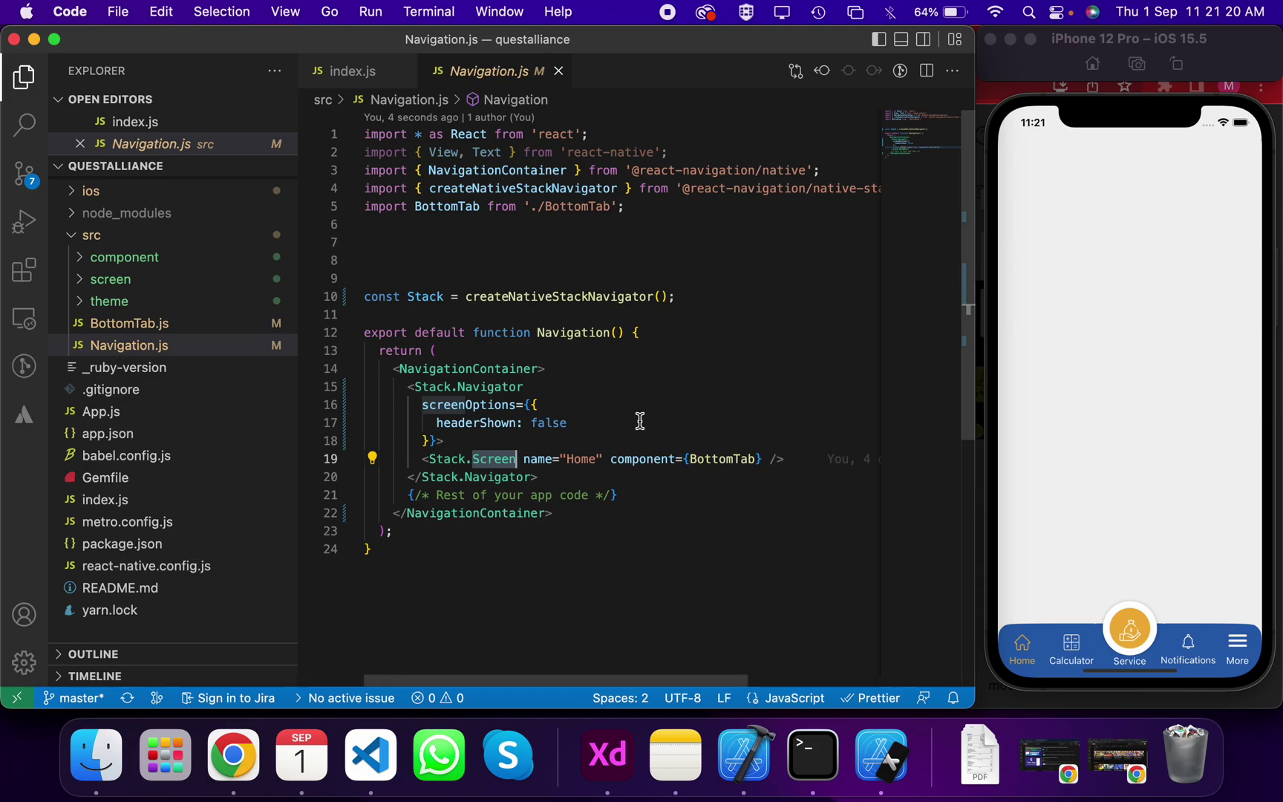
{"action": "left_click", "coordinate": [582, 460]}
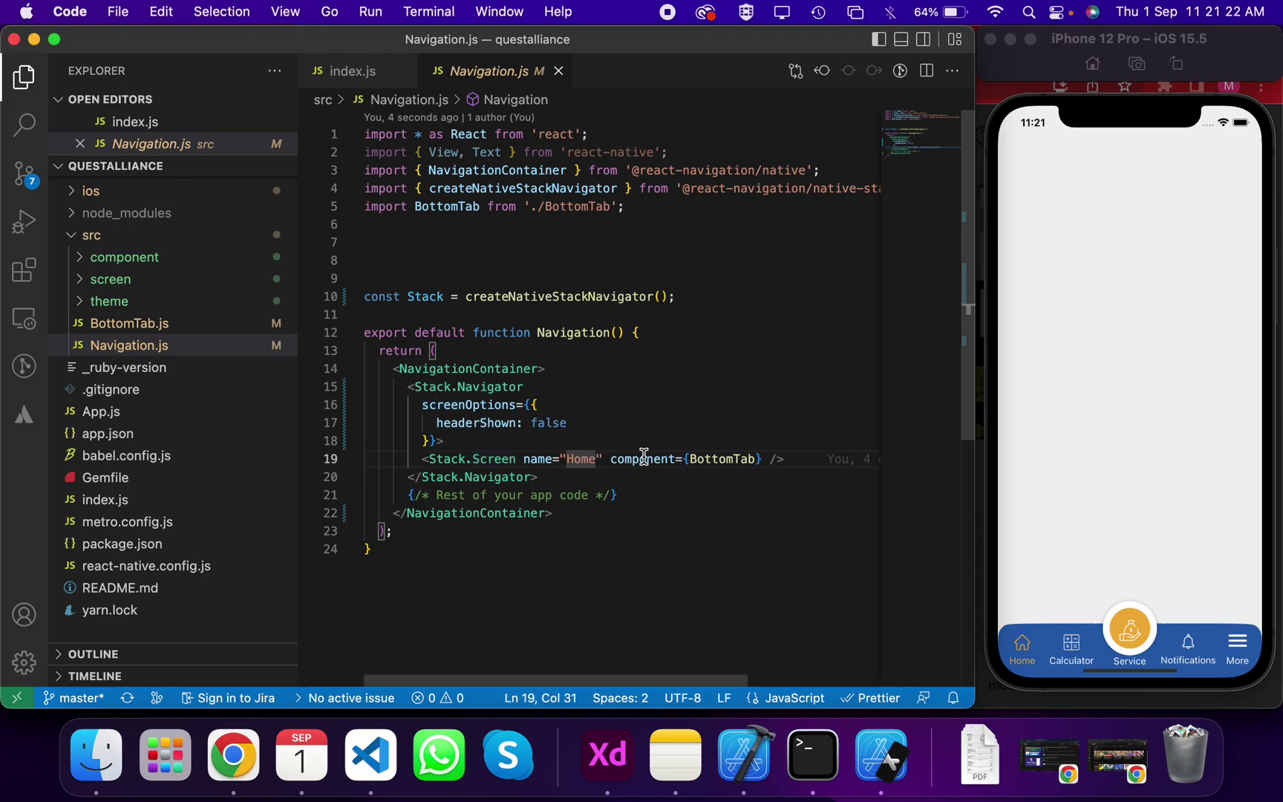
{"action": "left_click", "coordinate": [718, 460], "text": "super"}
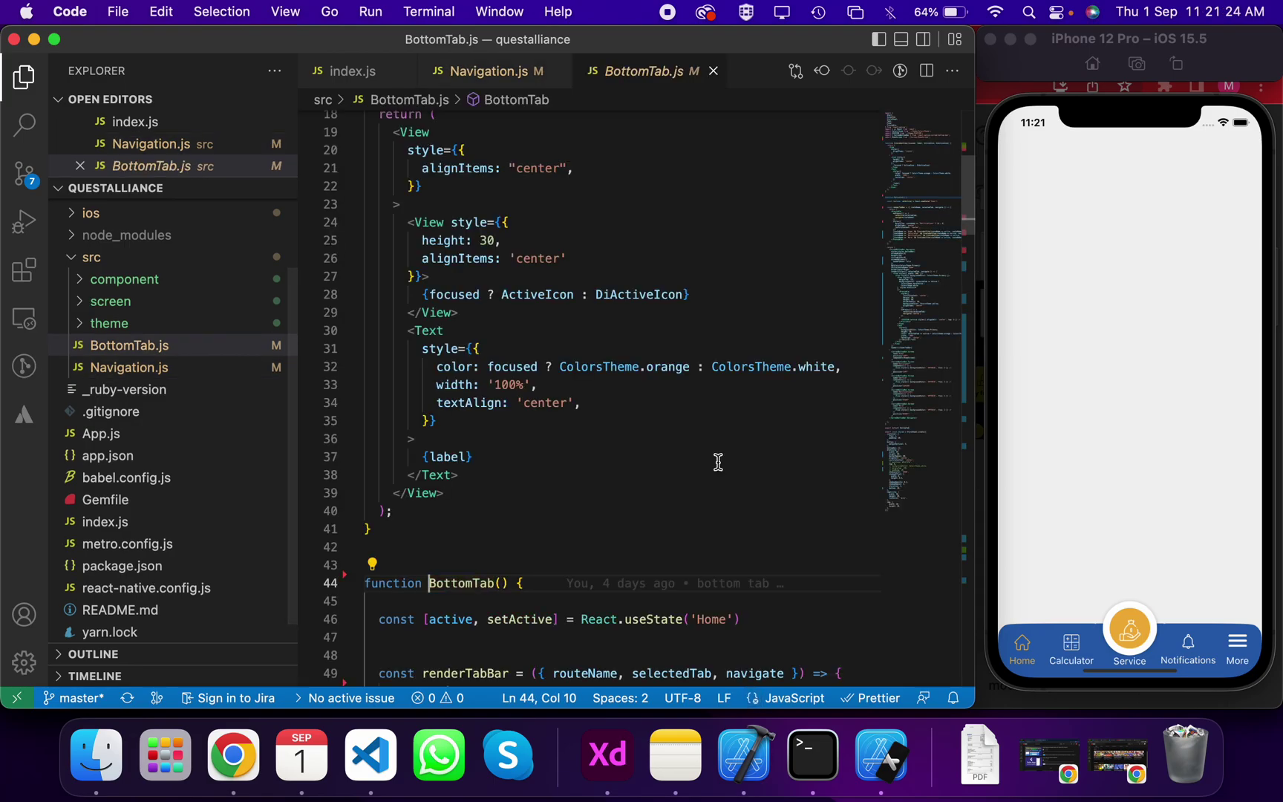
{"action": "scroll", "coordinate": [720, 463], "scroll_direction": "up", "scroll_amount": 6}
{"action": "scroll", "coordinate": [718, 462], "scroll_direction": "down", "scroll_amount": 15}
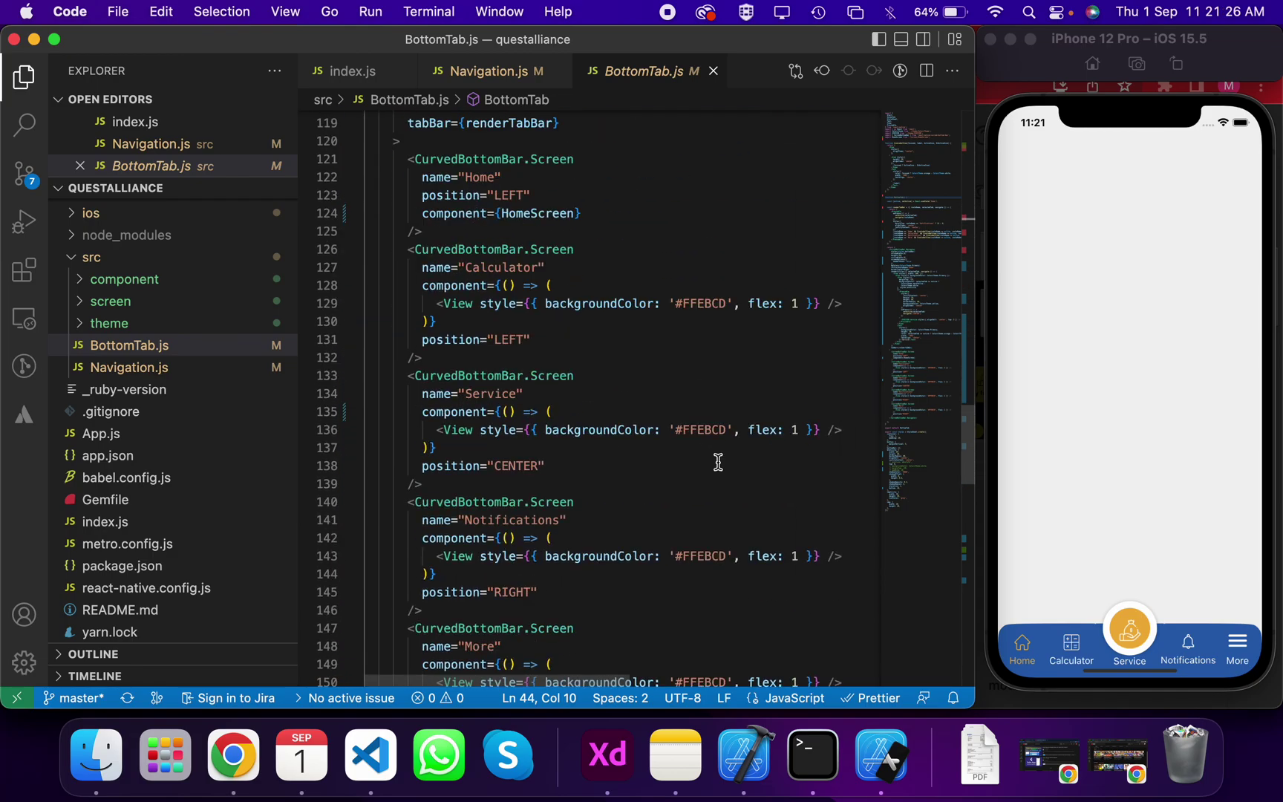
{"action": "scroll", "coordinate": [718, 463], "scroll_direction": "down", "scroll_amount": 8}
{"action": "scroll", "coordinate": [719, 462], "scroll_direction": "up", "scroll_amount": 5}
{"action": "scroll", "coordinate": [719, 463], "scroll_direction": "up", "scroll_amount": 8}
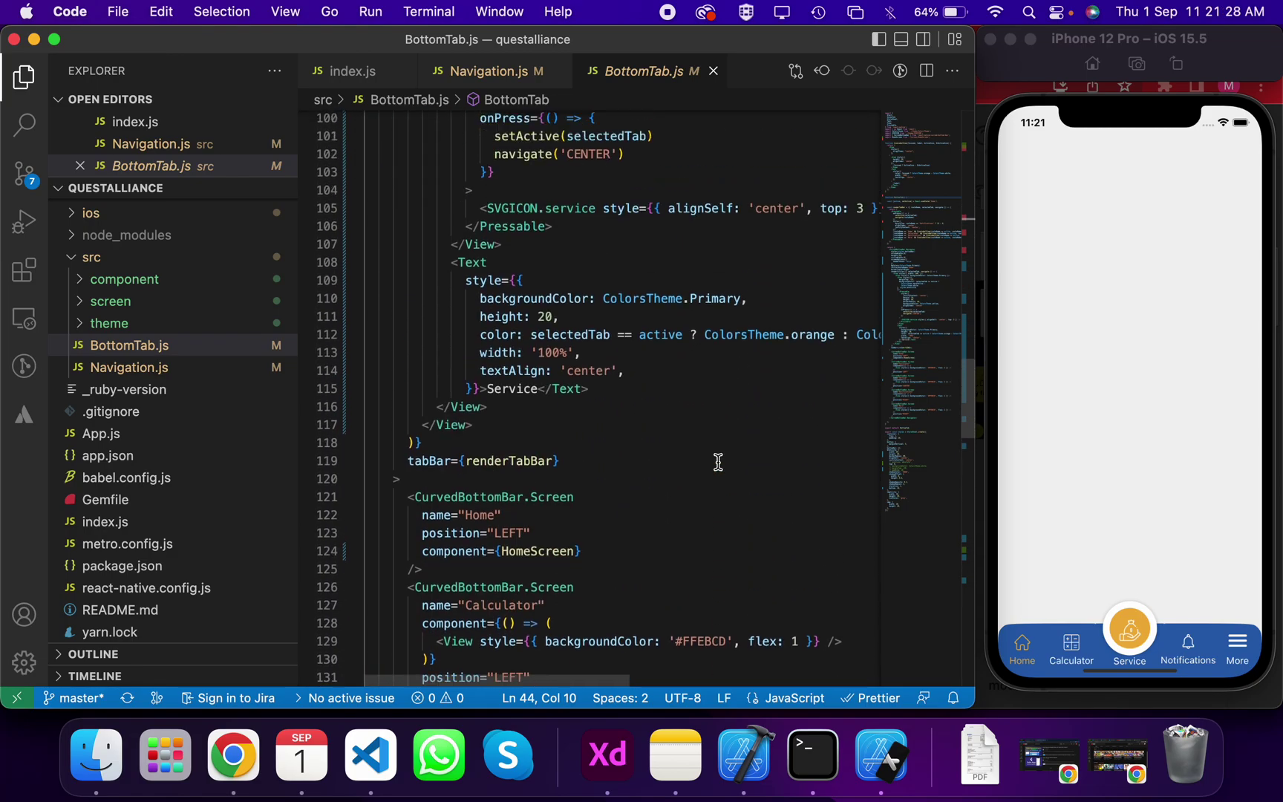
{"action": "scroll", "coordinate": [718, 463], "scroll_direction": "up", "scroll_amount": 8}
{"action": "scroll", "coordinate": [719, 462], "scroll_direction": "down", "scroll_amount": 4}
{"action": "scroll", "coordinate": [719, 462], "scroll_direction": "down", "scroll_amount": 3}
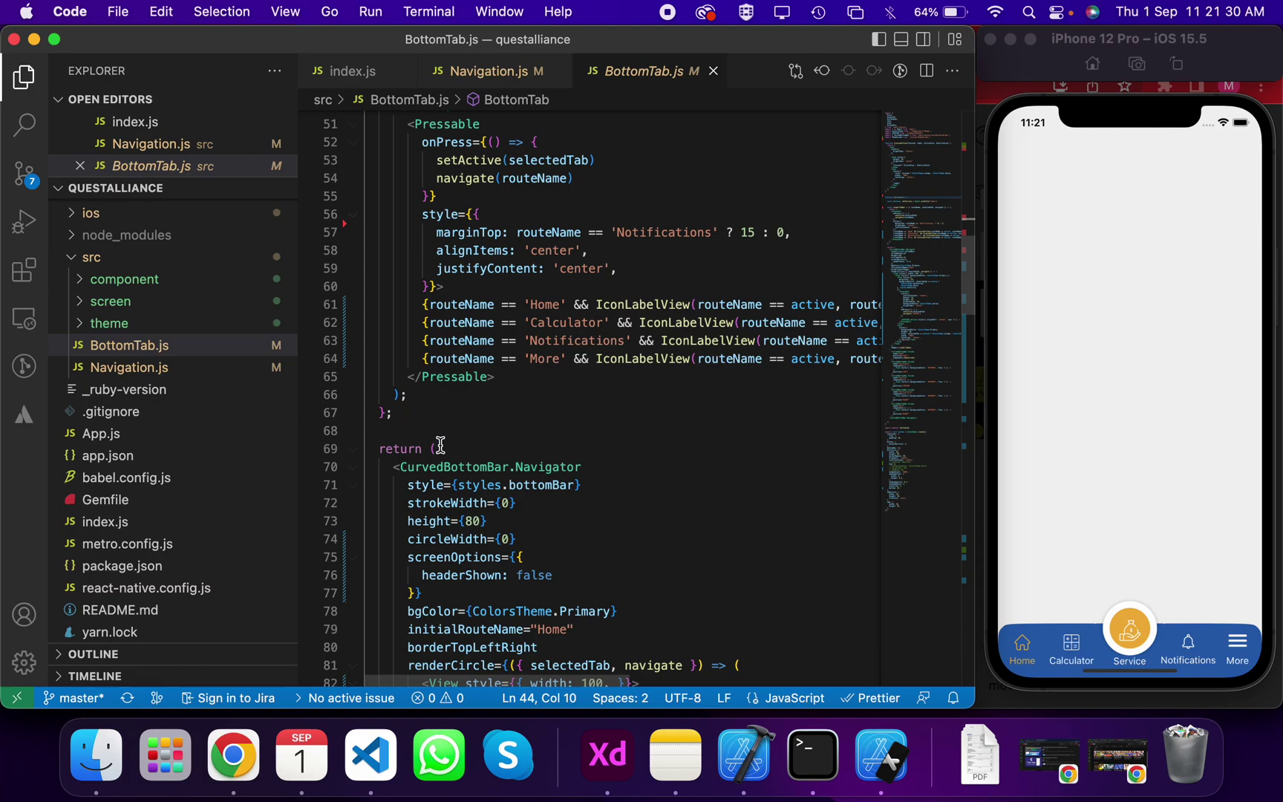
{"action": "scroll", "coordinate": [441, 446], "scroll_direction": "down", "scroll_amount": 4}
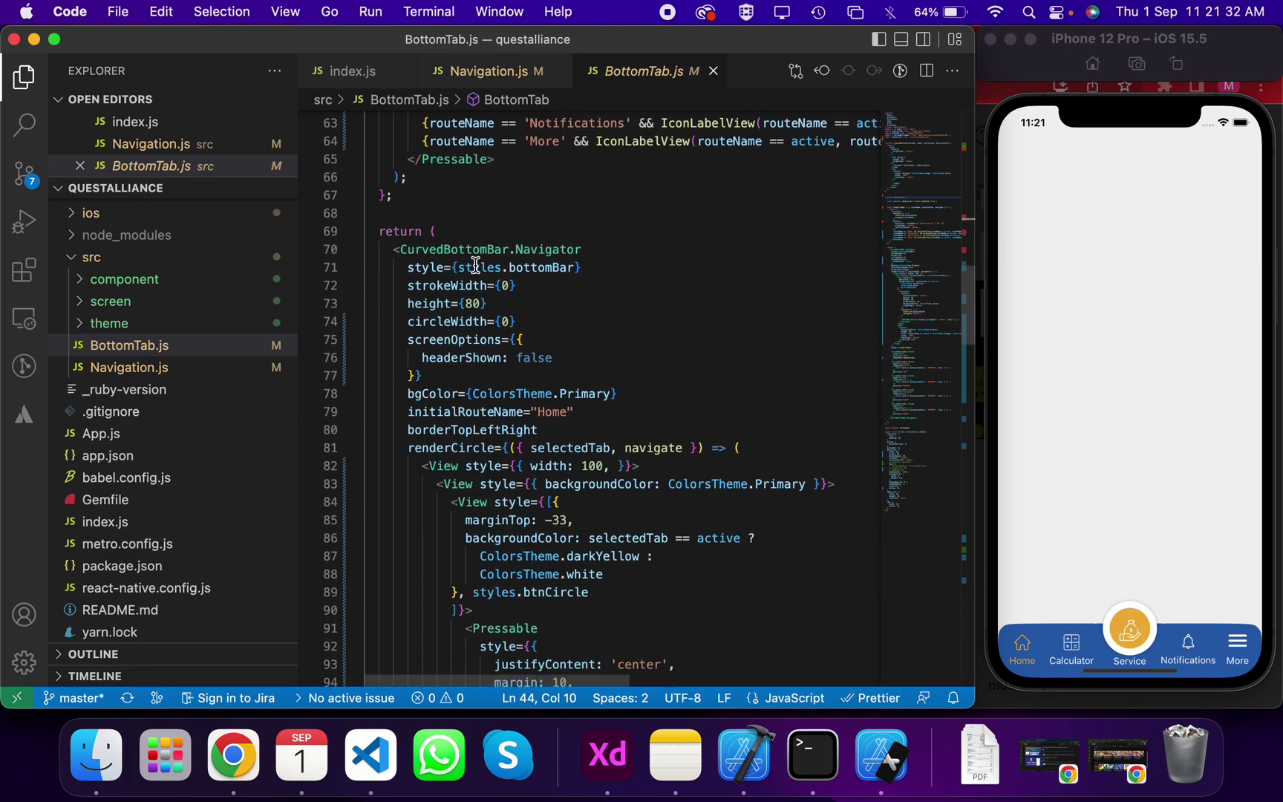
{"action": "mouse_move", "coordinate": [516, 250]}
{"action": "scroll", "coordinate": [516, 250], "scroll_direction": "up", "scroll_amount": 15}
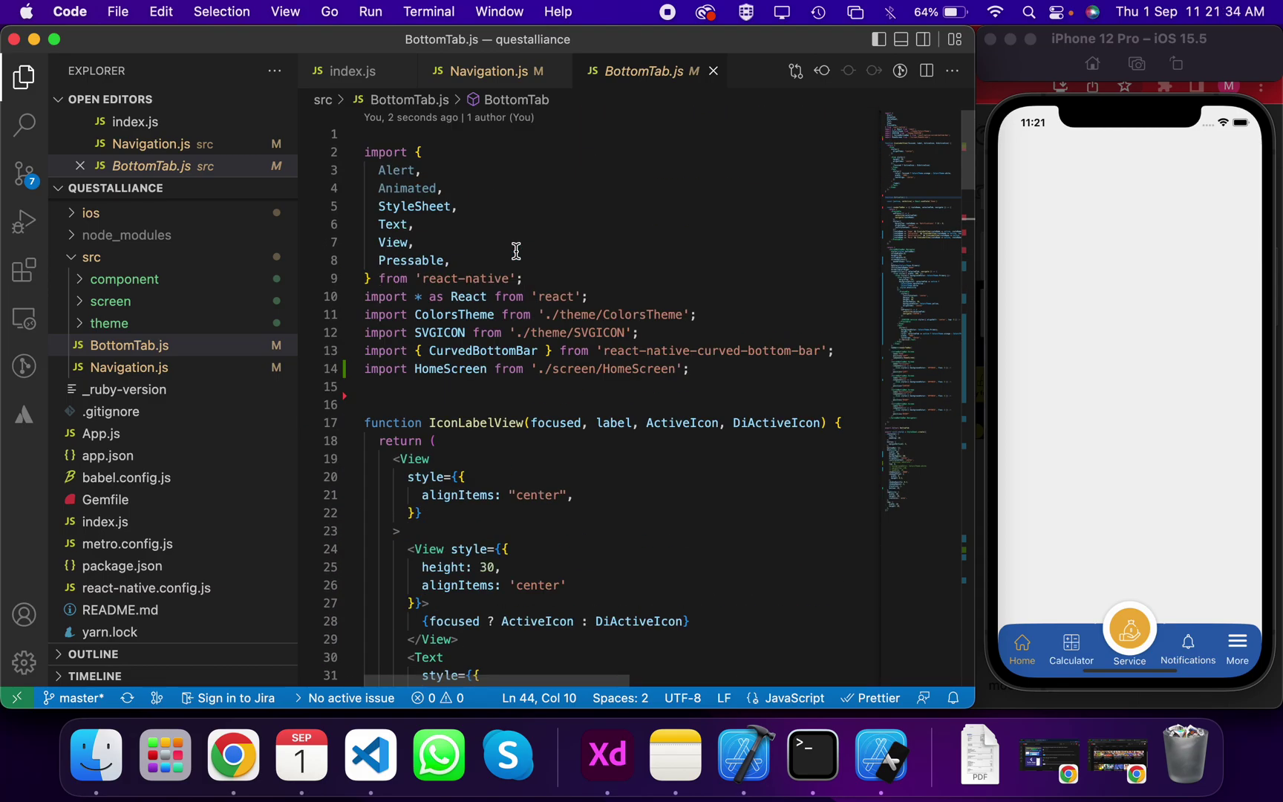
{"action": "left_click_drag", "start_coordinate": [843, 351], "coordinate": [452, 351]}
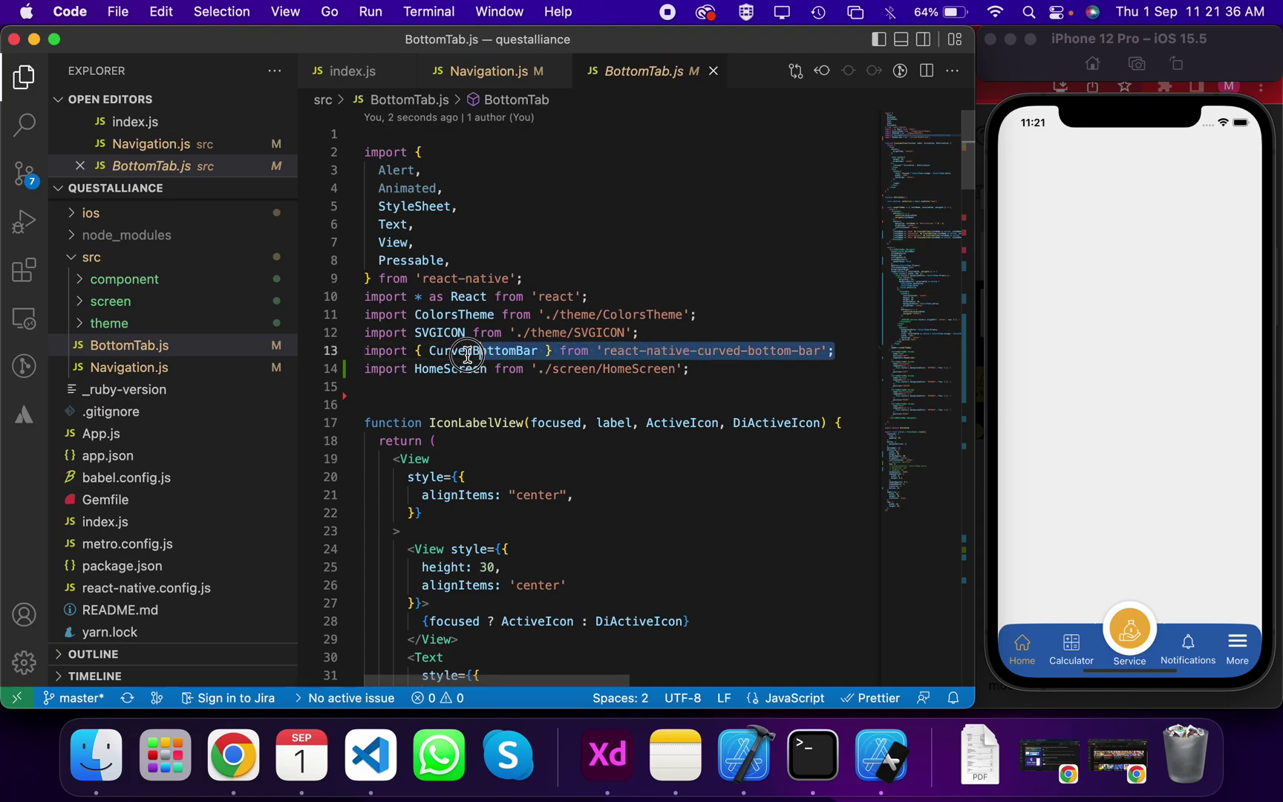
{"action": "left_click", "coordinate": [331, 351]}
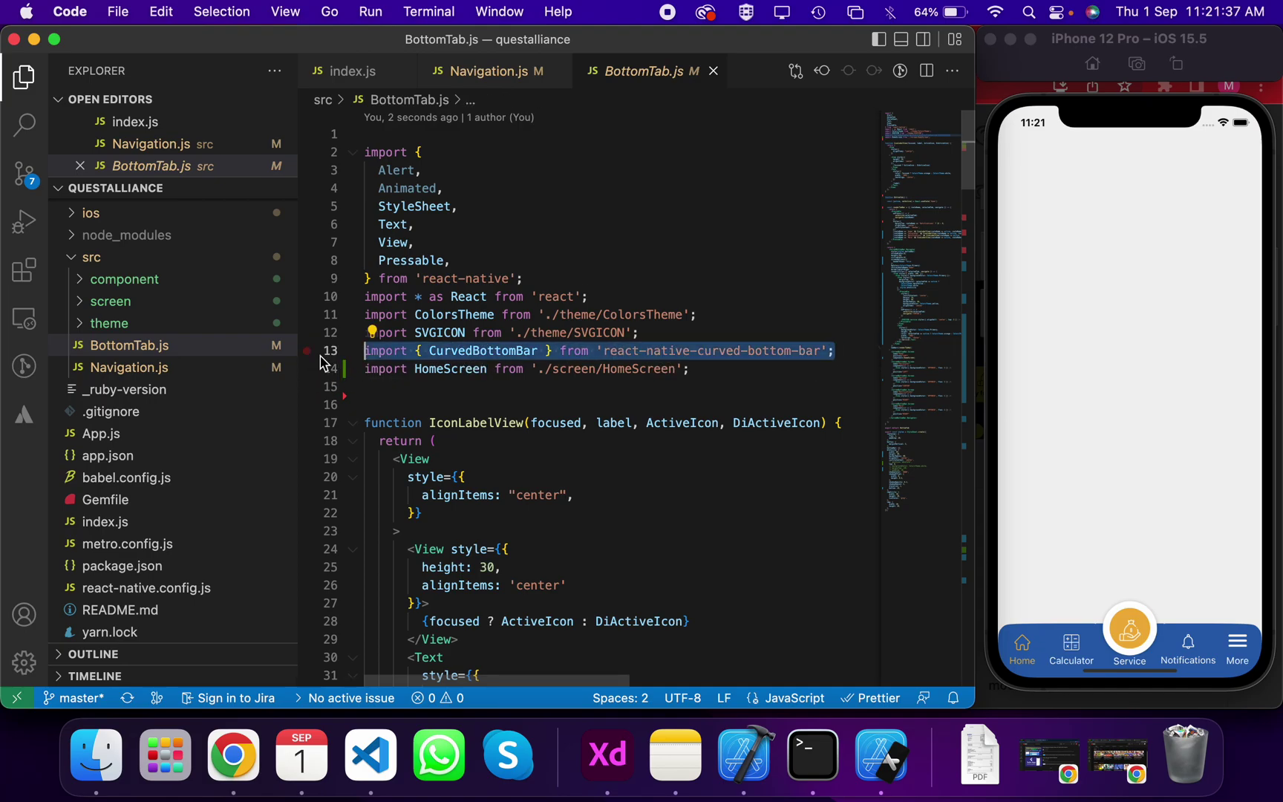
{"action": "double_click", "coordinate": [483, 351]}
{"action": "key", "text": "super+f"}
{"action": "key", "text": "Return"}
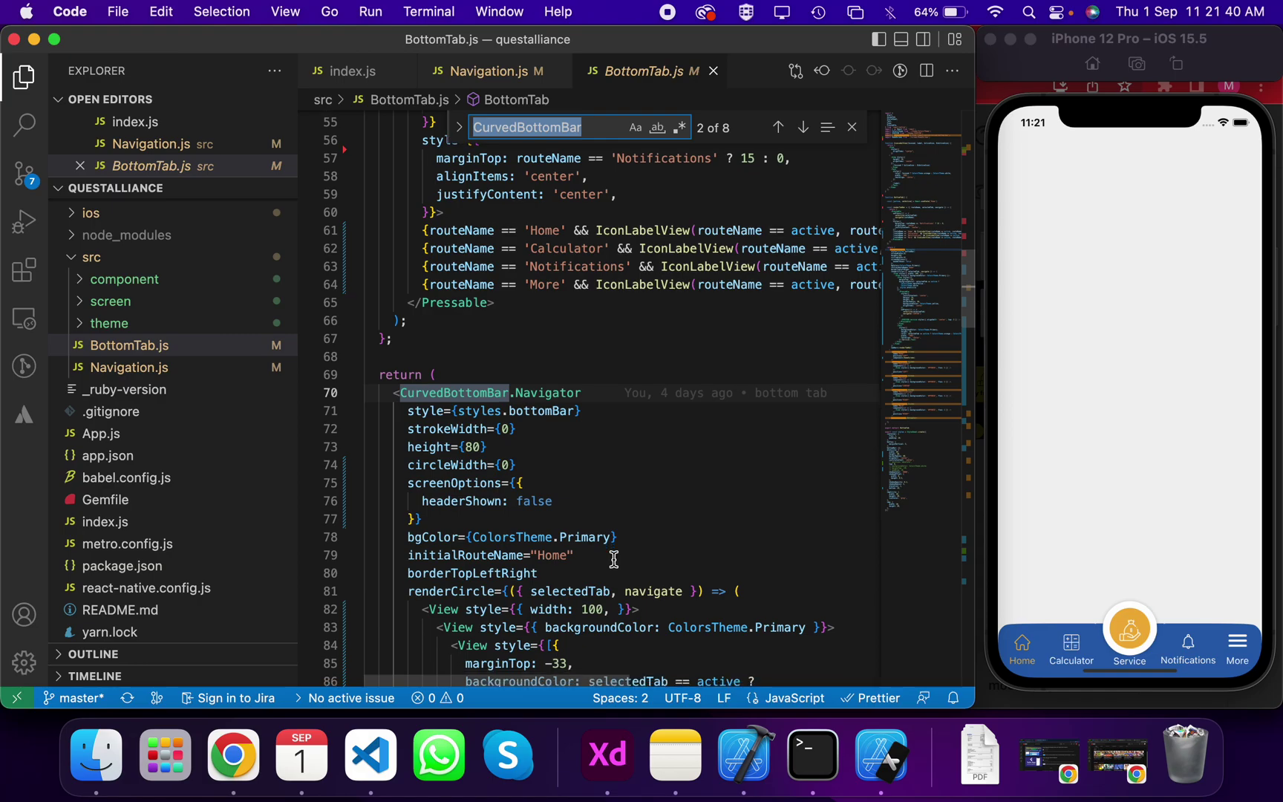
{"action": "scroll", "coordinate": [611, 540], "scroll_direction": "down", "scroll_amount": 3}
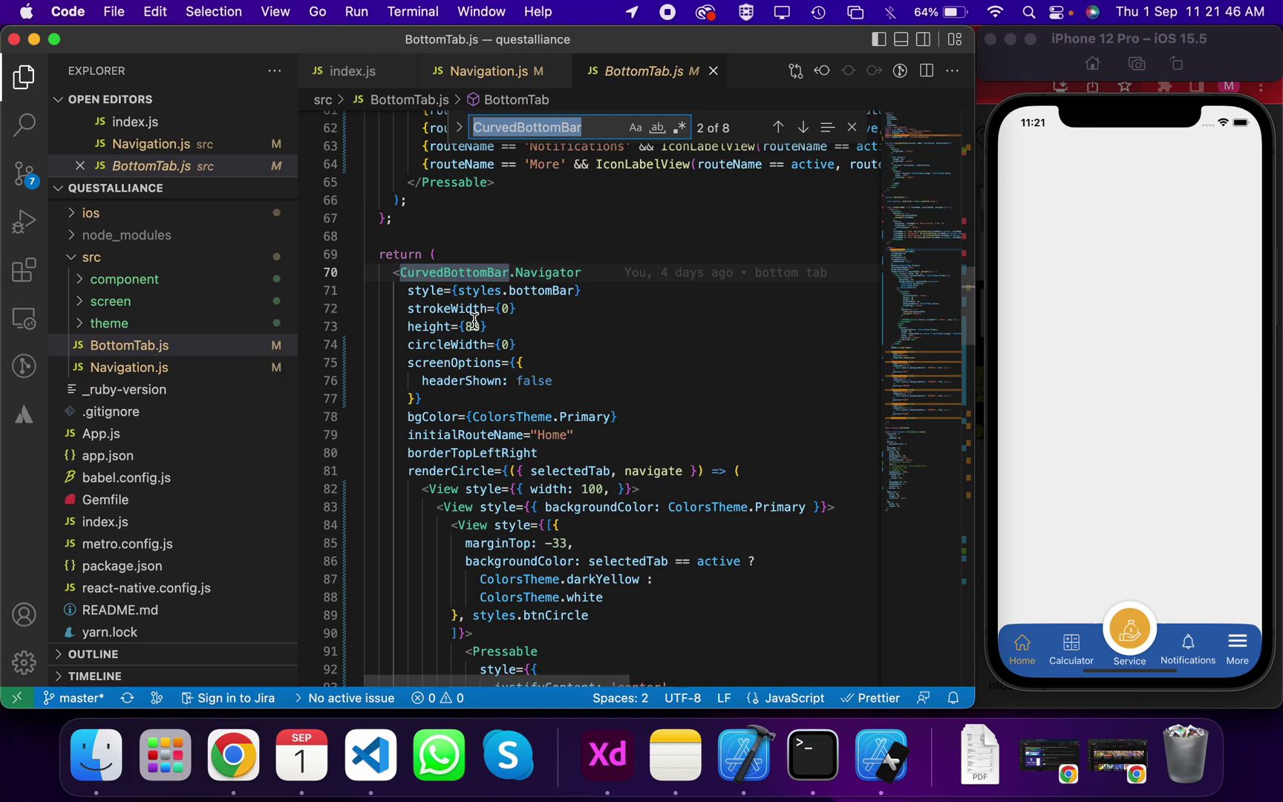
{"action": "scroll", "coordinate": [474, 321], "scroll_direction": "down", "scroll_amount": 1}
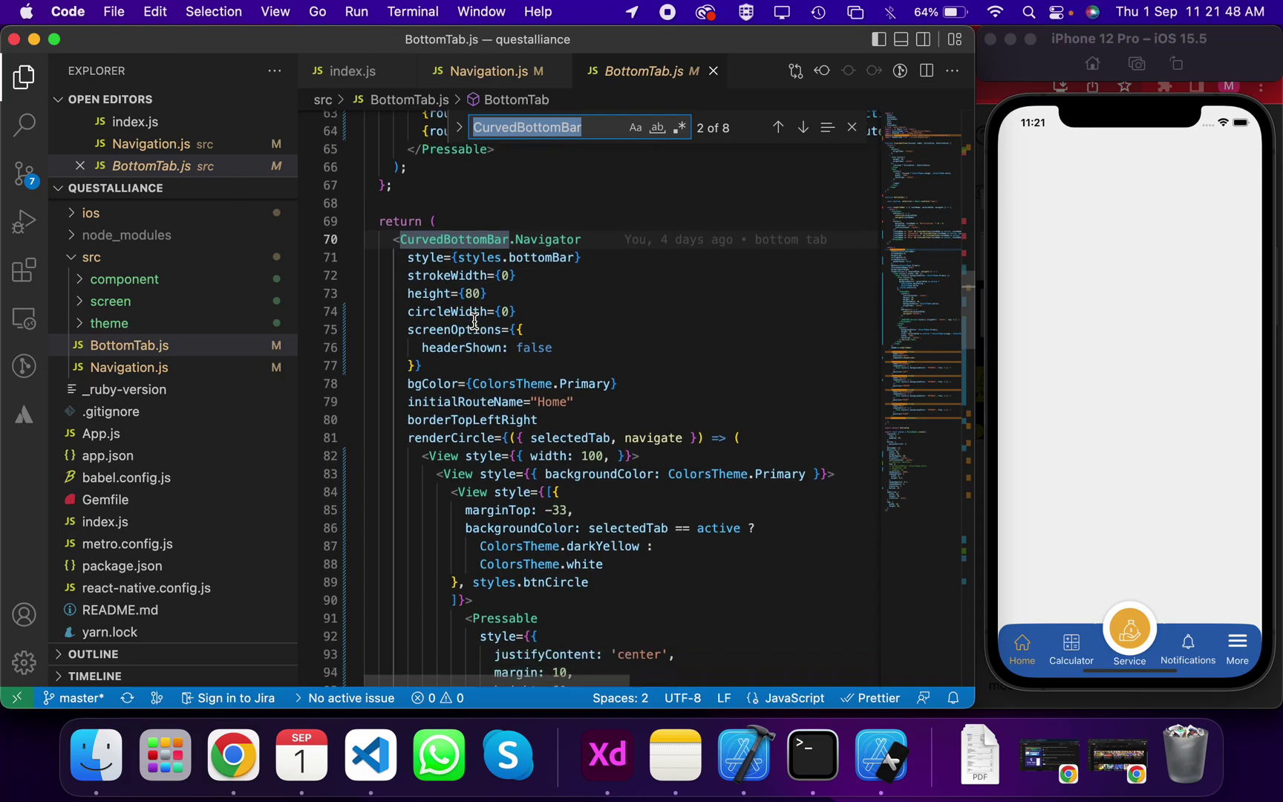
{"action": "scroll", "coordinate": [446, 373], "scroll_direction": "down", "scroll_amount": 3}
{"action": "scroll", "coordinate": [444, 374], "scroll_direction": "up", "scroll_amount": 2}
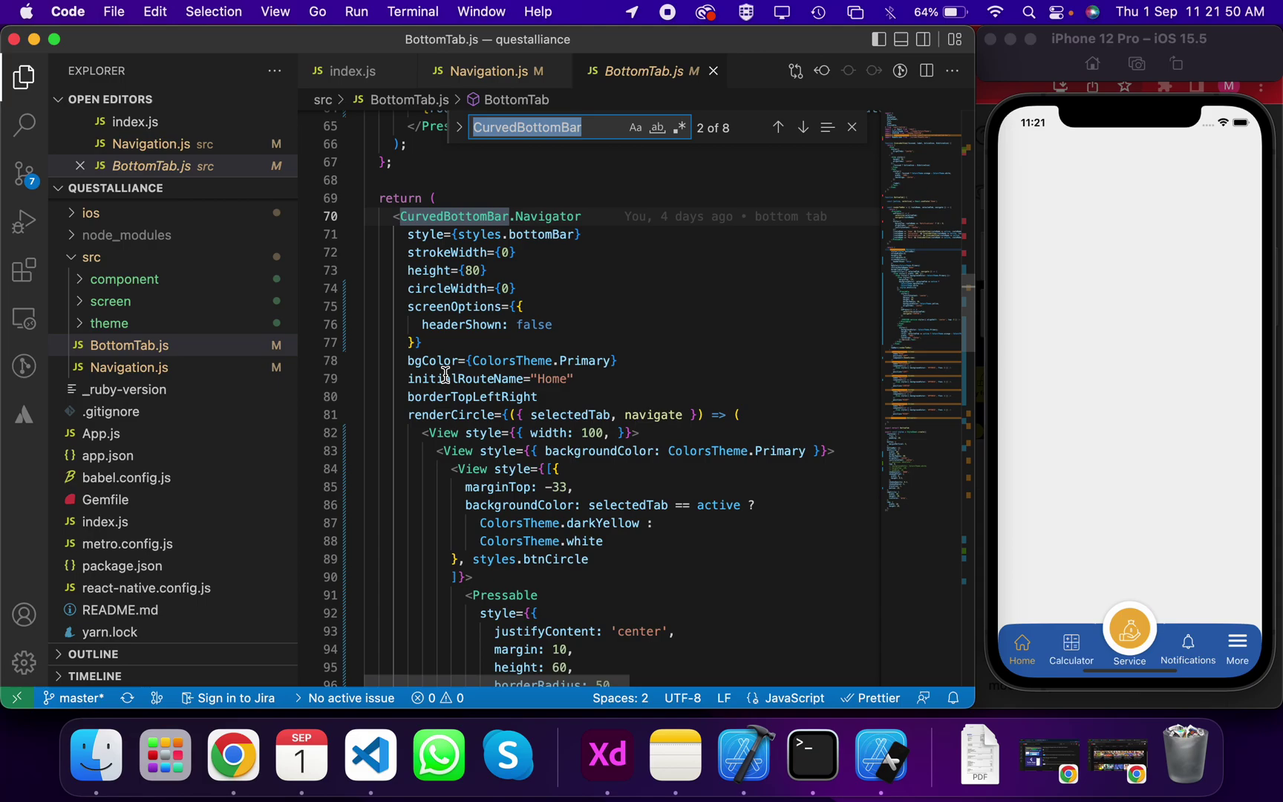
{"action": "scroll", "coordinate": [553, 291], "scroll_direction": "down", "scroll_amount": 3}
{"action": "scroll", "coordinate": [555, 333], "scroll_direction": "up", "scroll_amount": 6}
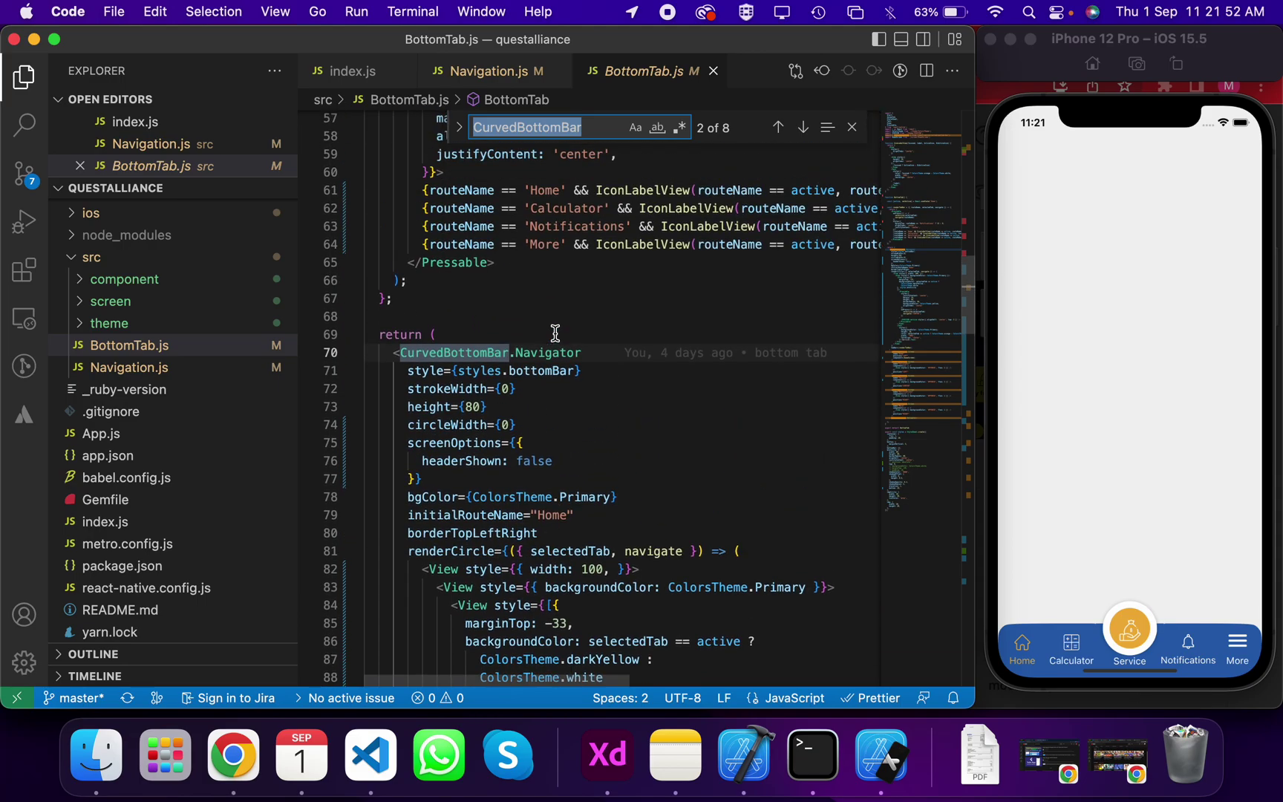
{"action": "scroll", "coordinate": [554, 334], "scroll_direction": "down", "scroll_amount": 10}
{"action": "scroll", "coordinate": [566, 433], "scroll_direction": "down", "scroll_amount": 8}
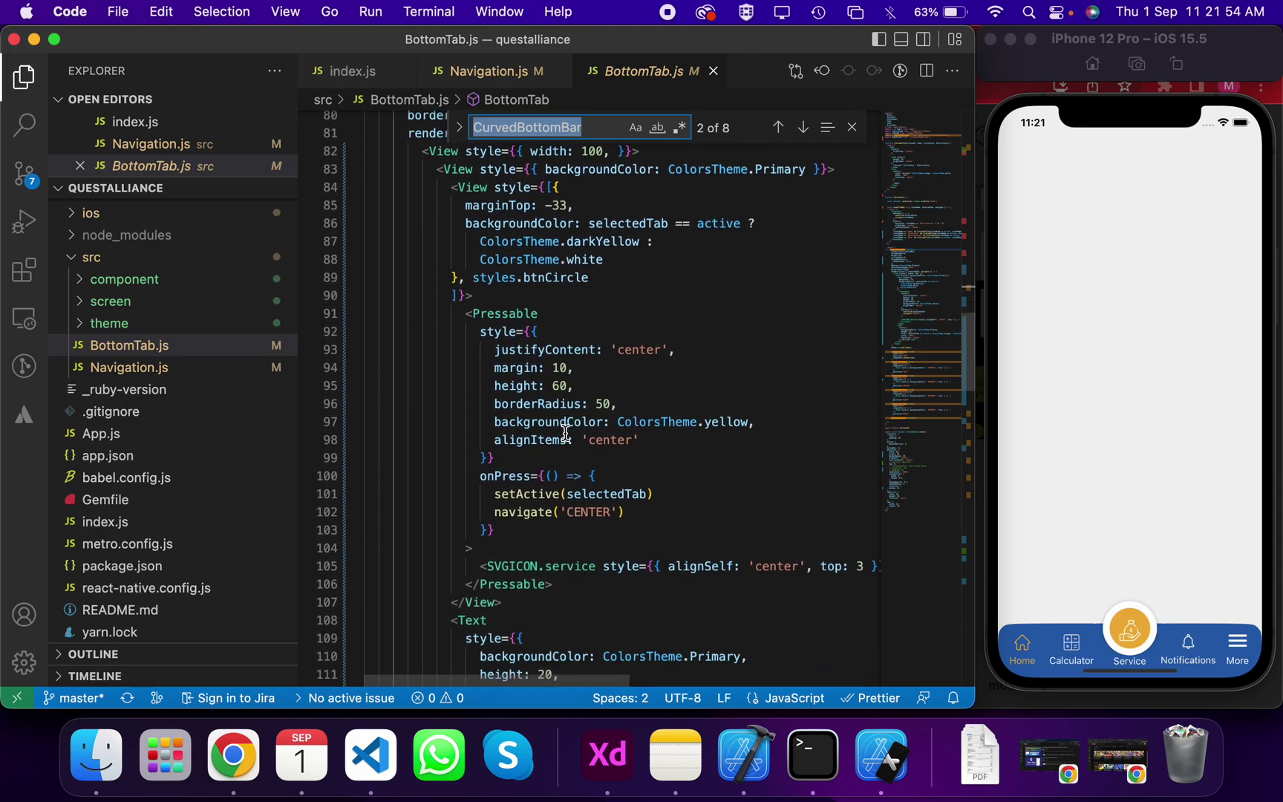
{"action": "scroll", "coordinate": [588, 310], "scroll_direction": "down", "scroll_amount": 3}
{"action": "scroll", "coordinate": [587, 309], "scroll_direction": "down", "scroll_amount": 2}
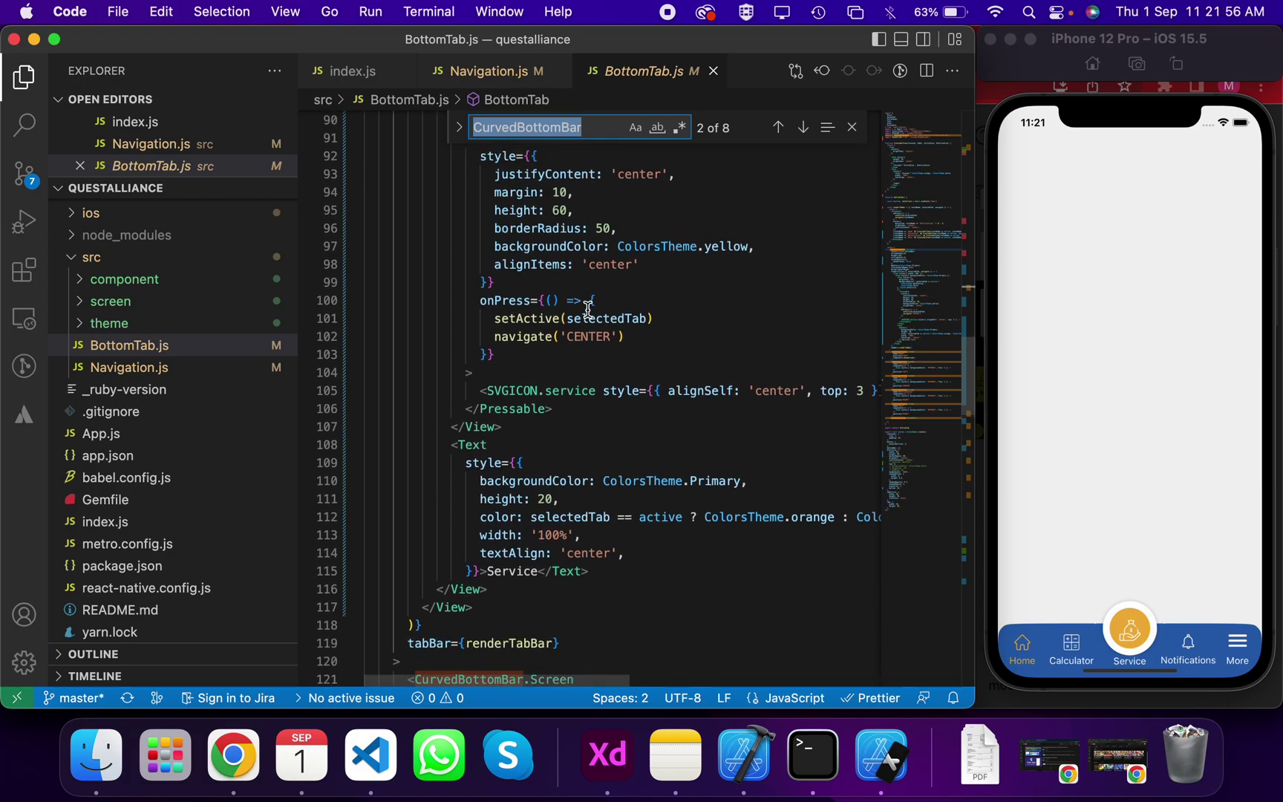
{"action": "scroll", "coordinate": [588, 308], "scroll_direction": "down", "scroll_amount": 2}
{"action": "scroll", "coordinate": [587, 308], "scroll_direction": "up", "scroll_amount": 8}
{"action": "scroll", "coordinate": [499, 248], "scroll_direction": "up", "scroll_amount": 2}
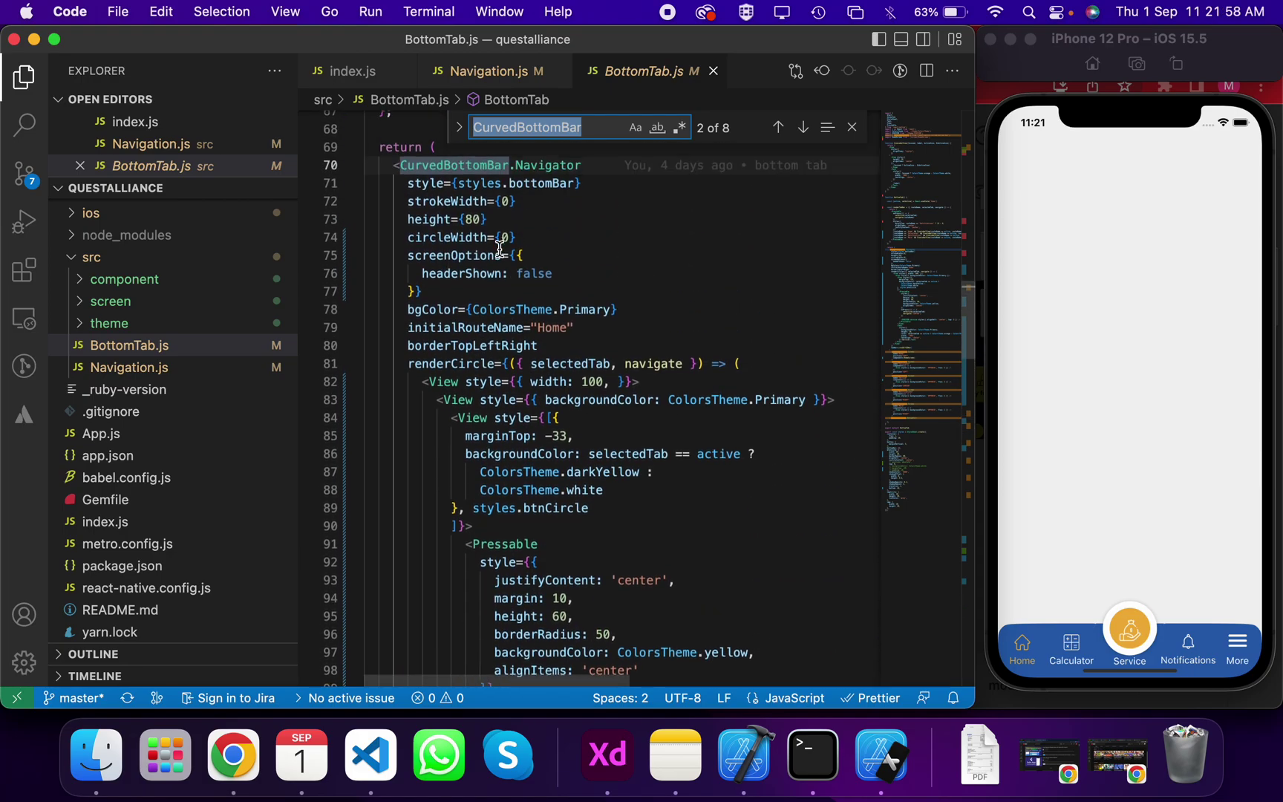
{"action": "scroll", "coordinate": [469, 331], "scroll_direction": "down", "scroll_amount": 2}
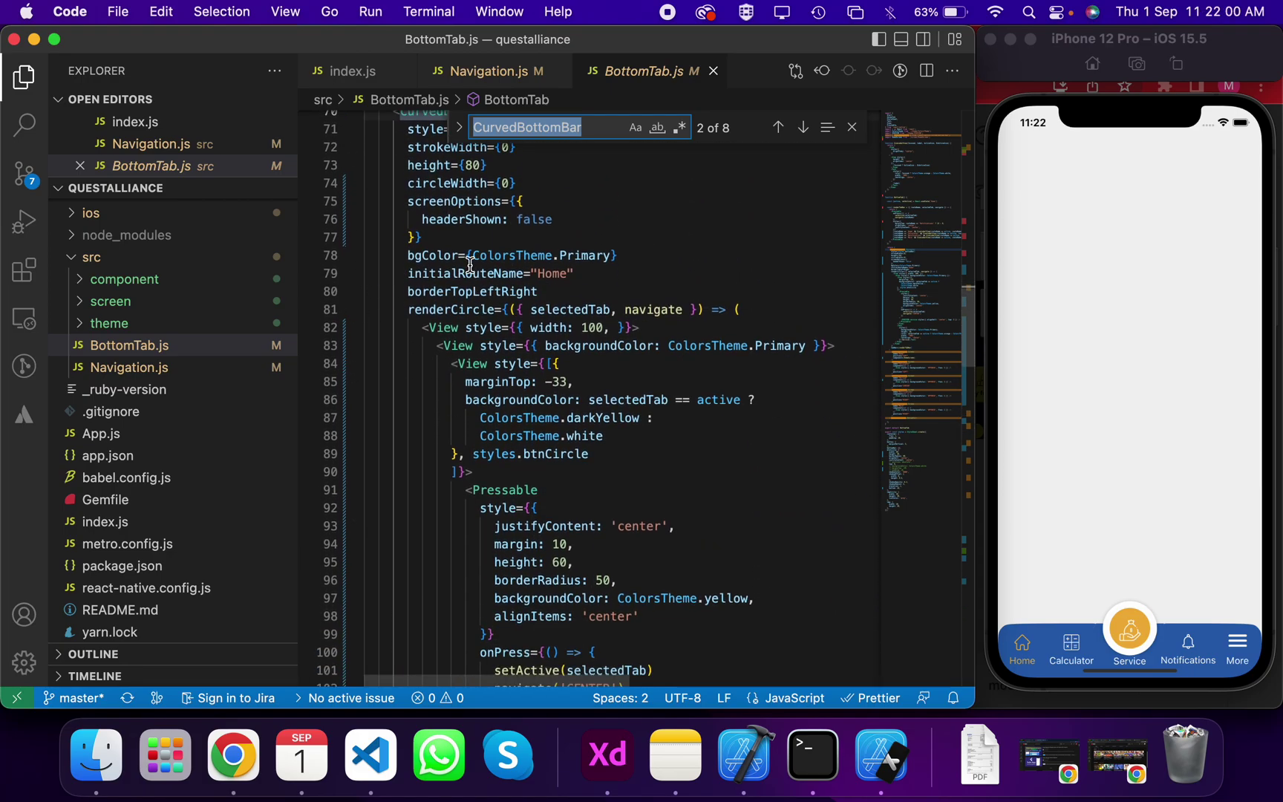
{"action": "double_click", "coordinate": [436, 257]}
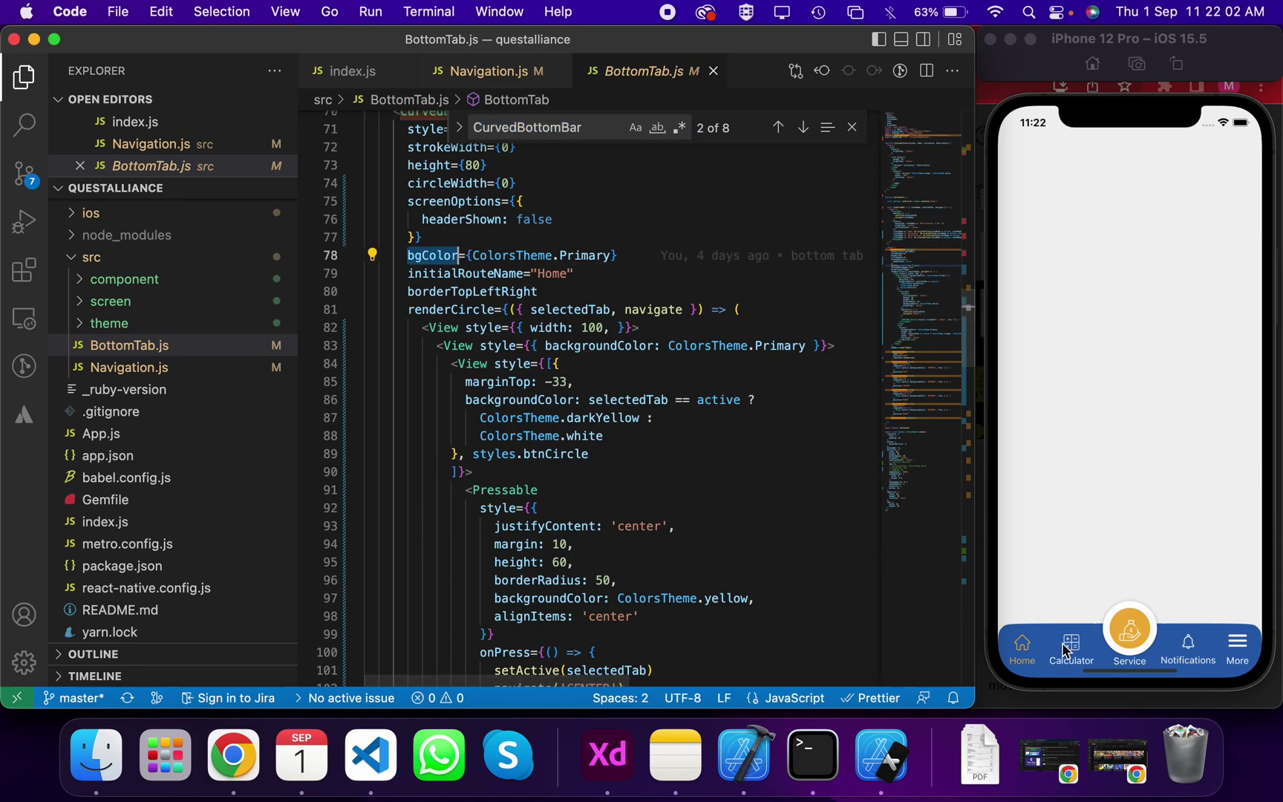
{"action": "scroll", "coordinate": [797, 539], "scroll_direction": "up", "scroll_amount": 3}
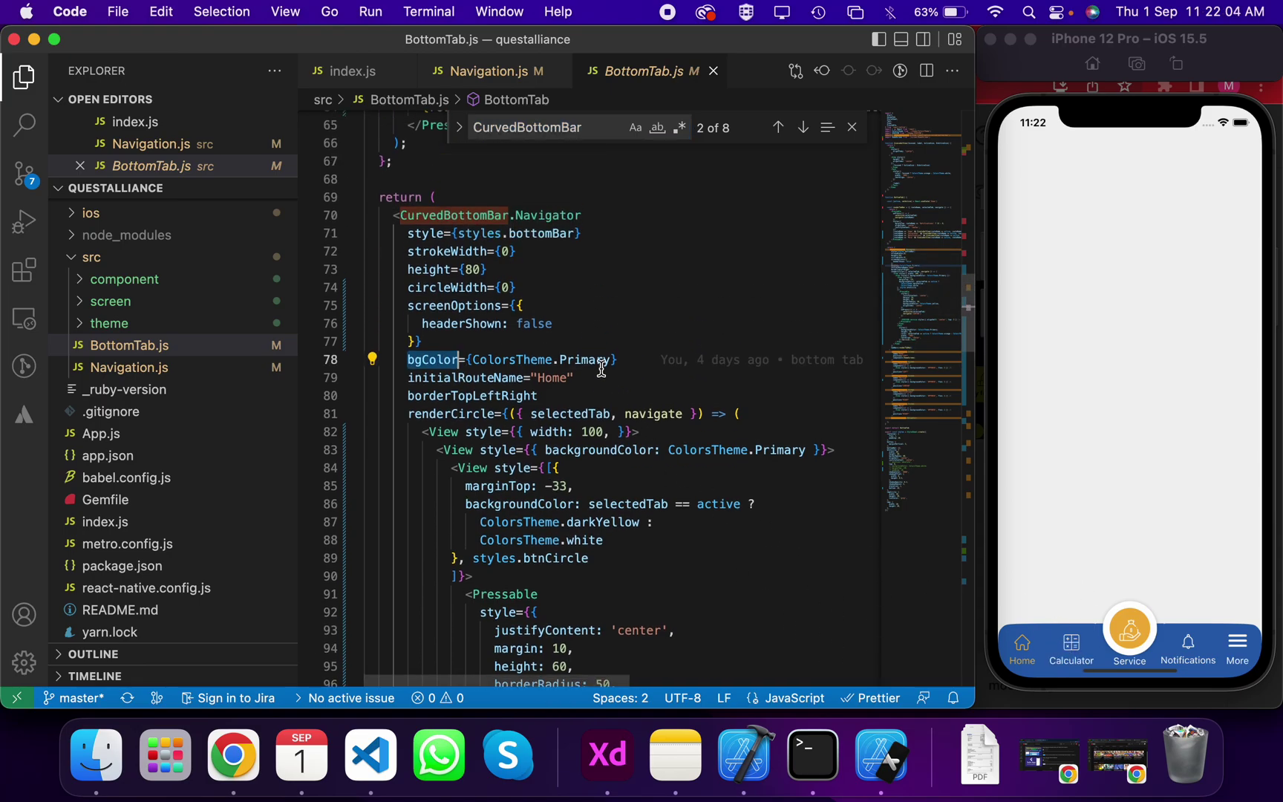
{"action": "scroll", "coordinate": [472, 306], "scroll_direction": "down", "scroll_amount": 1}
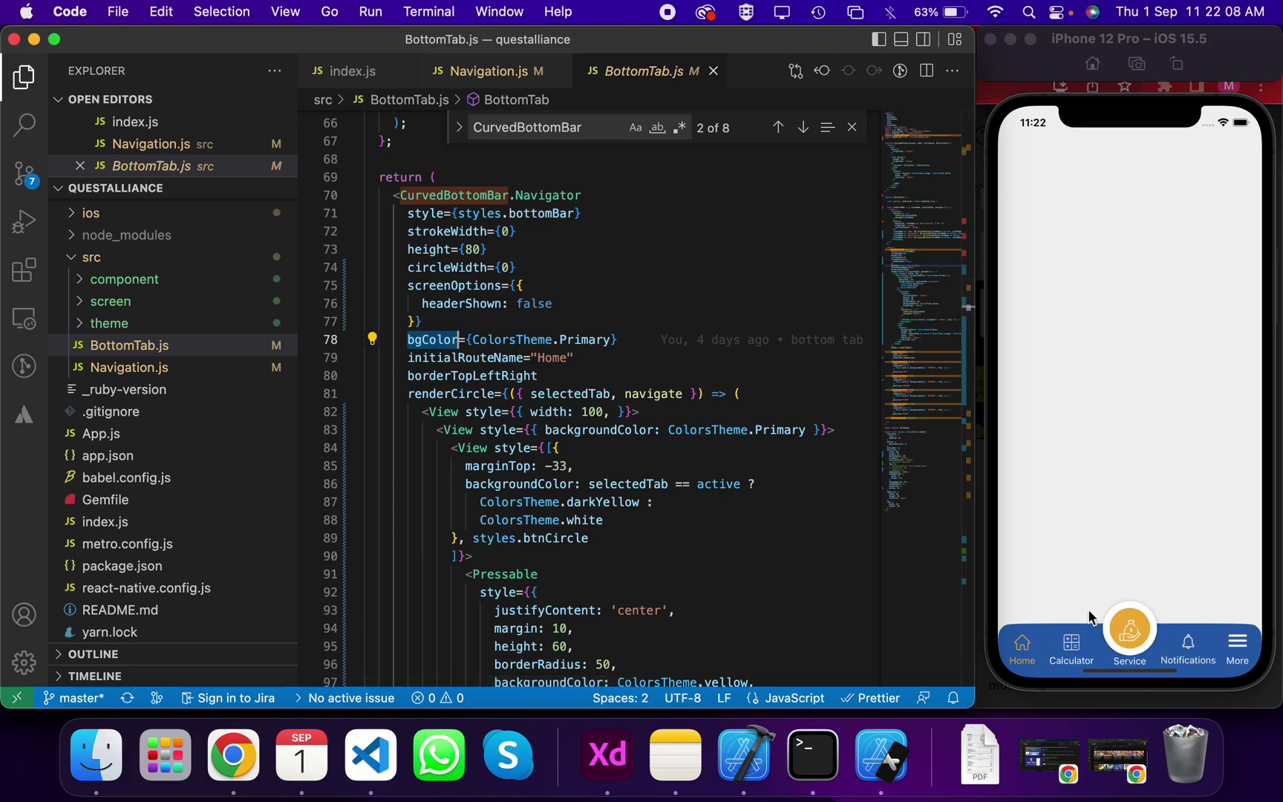
{"action": "scroll", "coordinate": [681, 516], "scroll_direction": "down", "scroll_amount": 5}
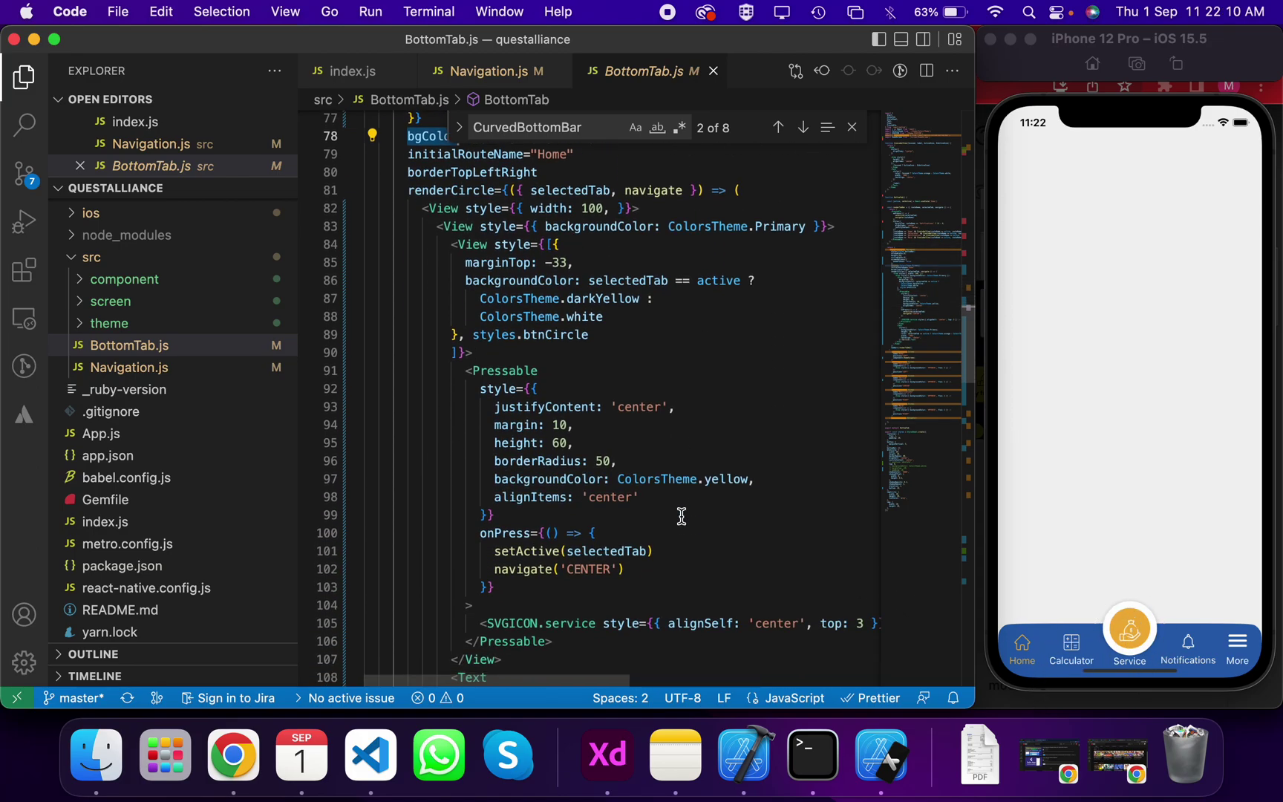
{"action": "left_click", "coordinate": [466, 191]}
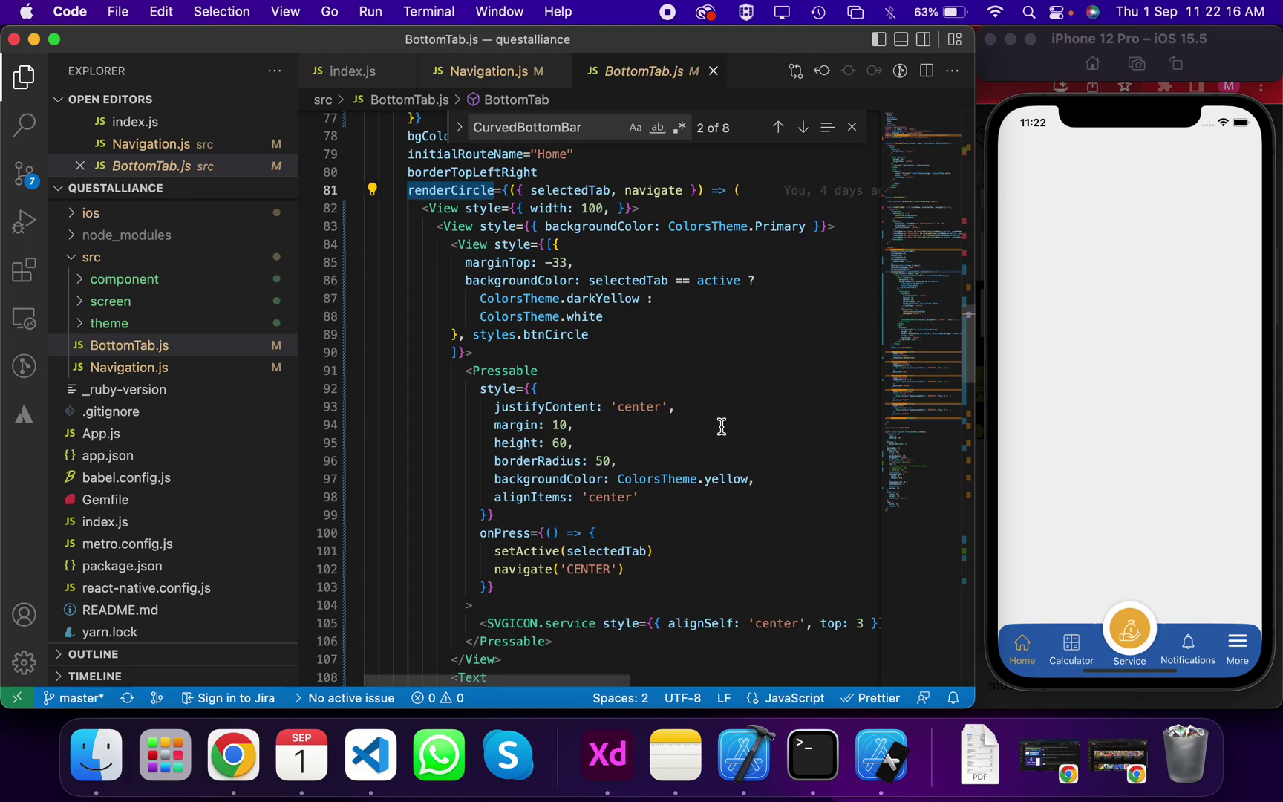
{"action": "scroll", "coordinate": [721, 427], "scroll_direction": "down", "scroll_amount": 2}
{"action": "scroll", "coordinate": [721, 428], "scroll_direction": "down", "scroll_amount": 2}
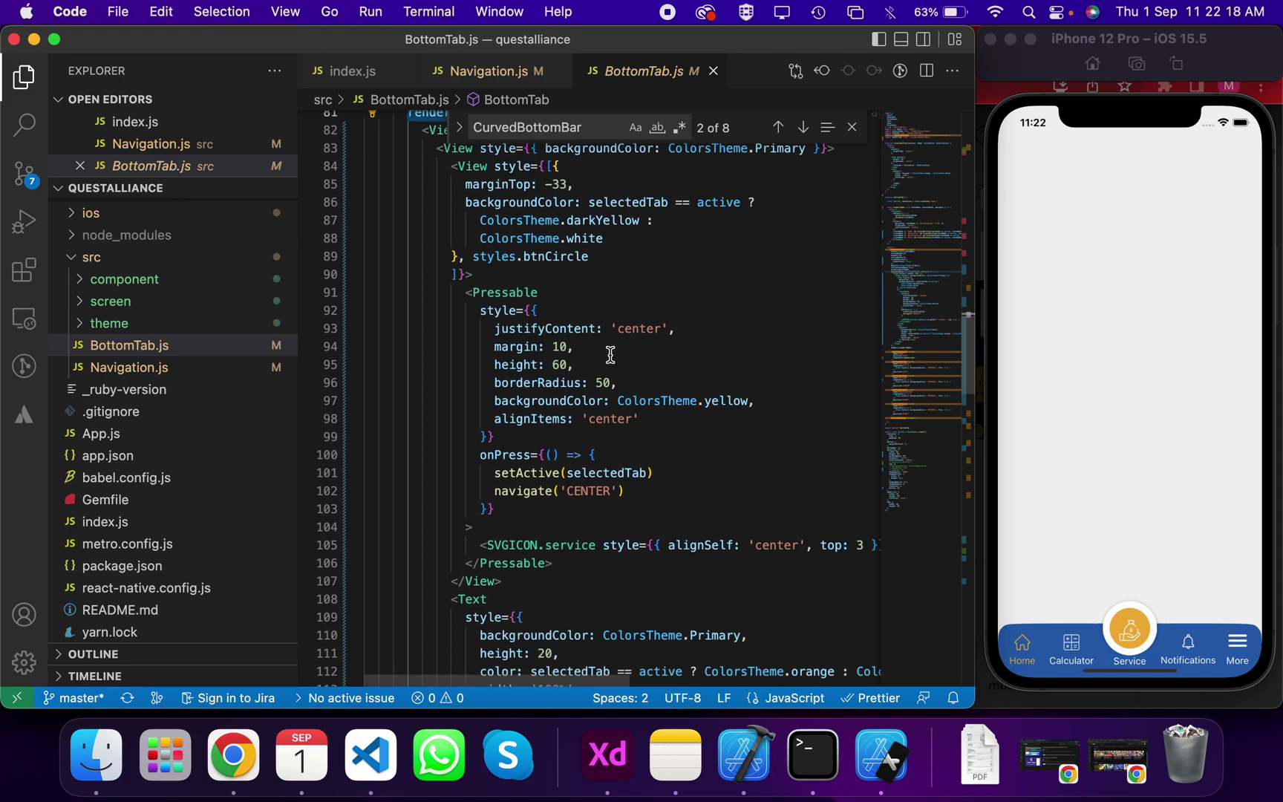
{"action": "left_click", "coordinate": [446, 150]}
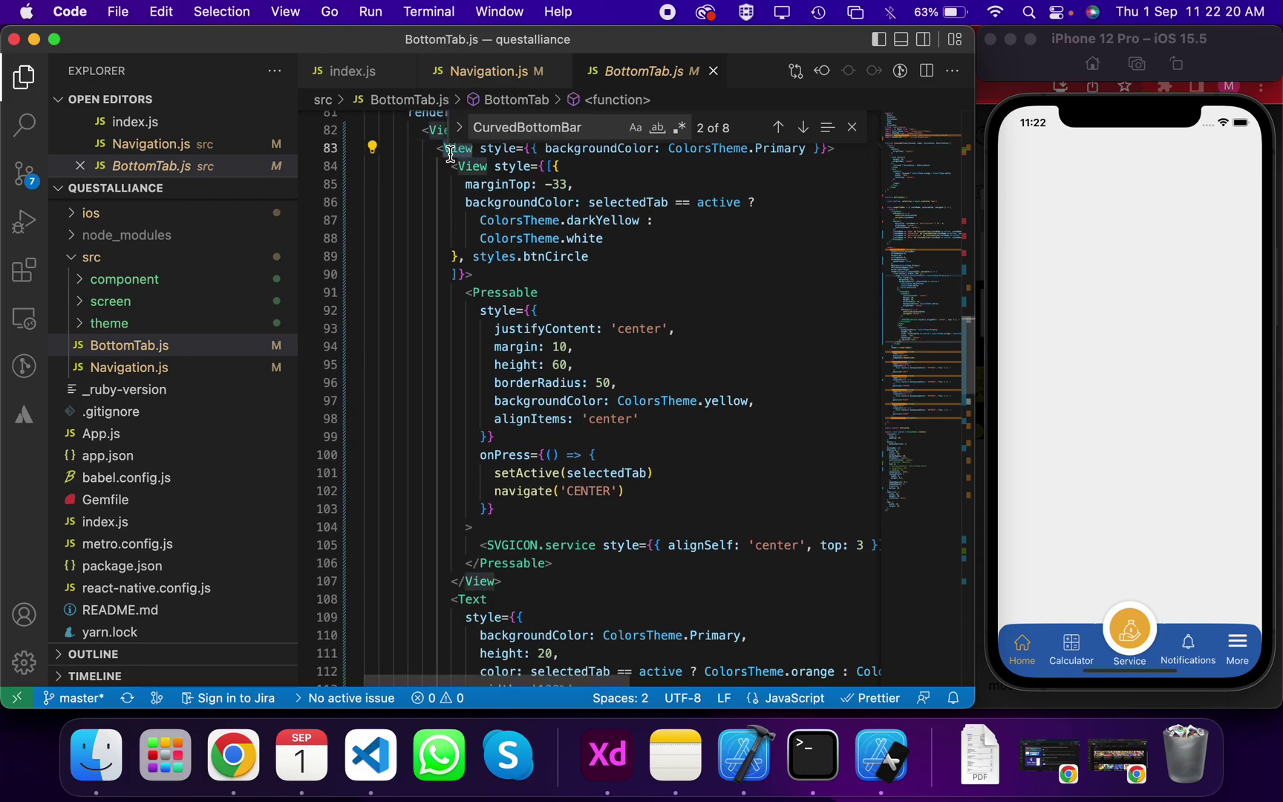
{"action": "scroll", "coordinate": [450, 152], "scroll_direction": "up", "scroll_amount": 1}
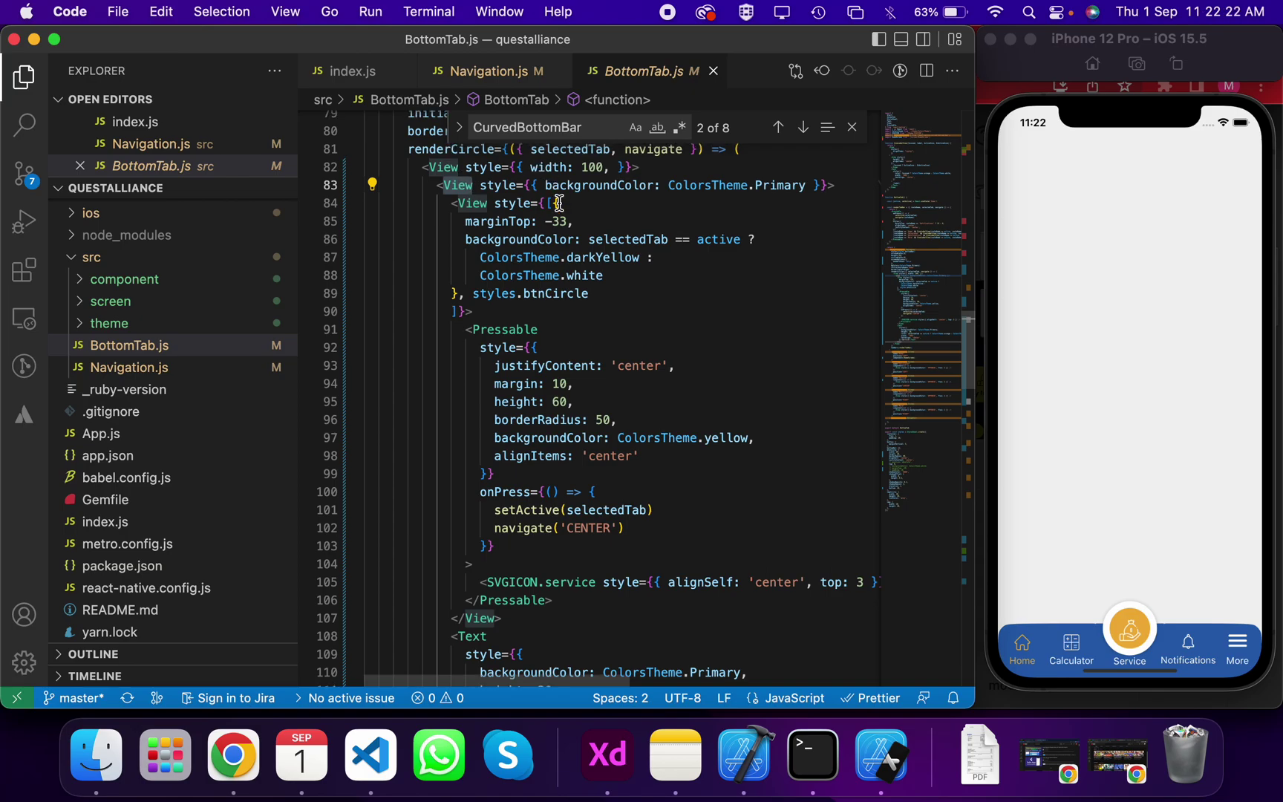
{"action": "scroll", "coordinate": [558, 204], "scroll_direction": "down", "scroll_amount": 2}
{"action": "scroll", "coordinate": [558, 204], "scroll_direction": "up", "scroll_amount": 2}
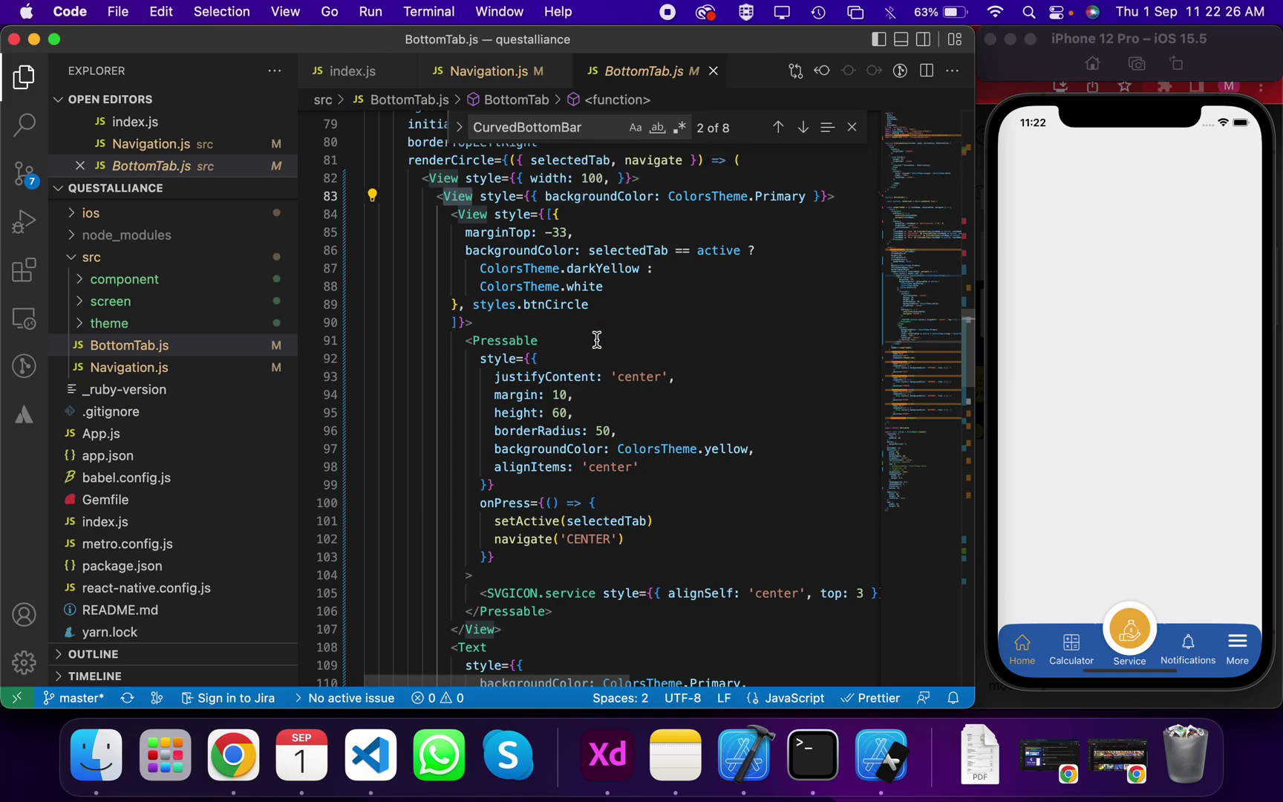
{"action": "scroll", "coordinate": [599, 353], "scroll_direction": "down", "scroll_amount": 2}
{"action": "scroll", "coordinate": [641, 470], "scroll_direction": "down", "scroll_amount": 3}
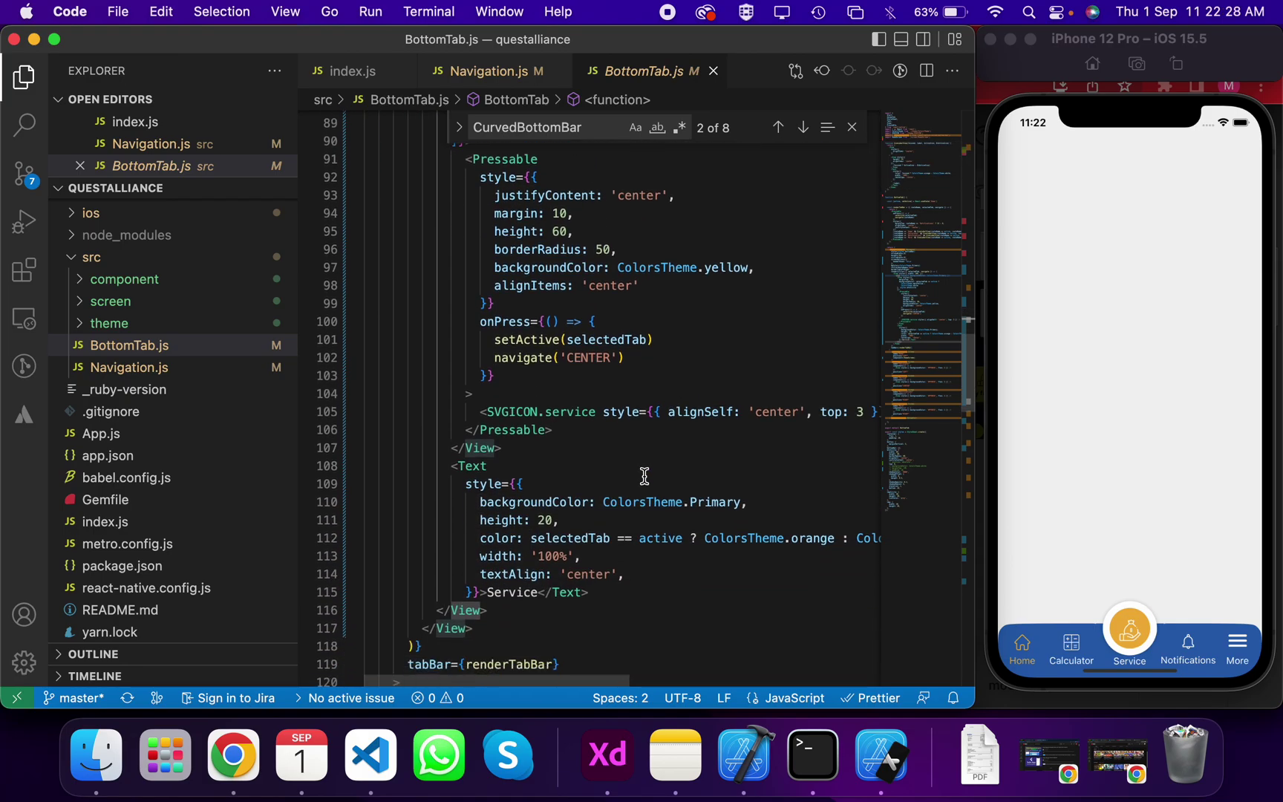
{"action": "scroll", "coordinate": [582, 498], "scroll_direction": "up", "scroll_amount": 3}
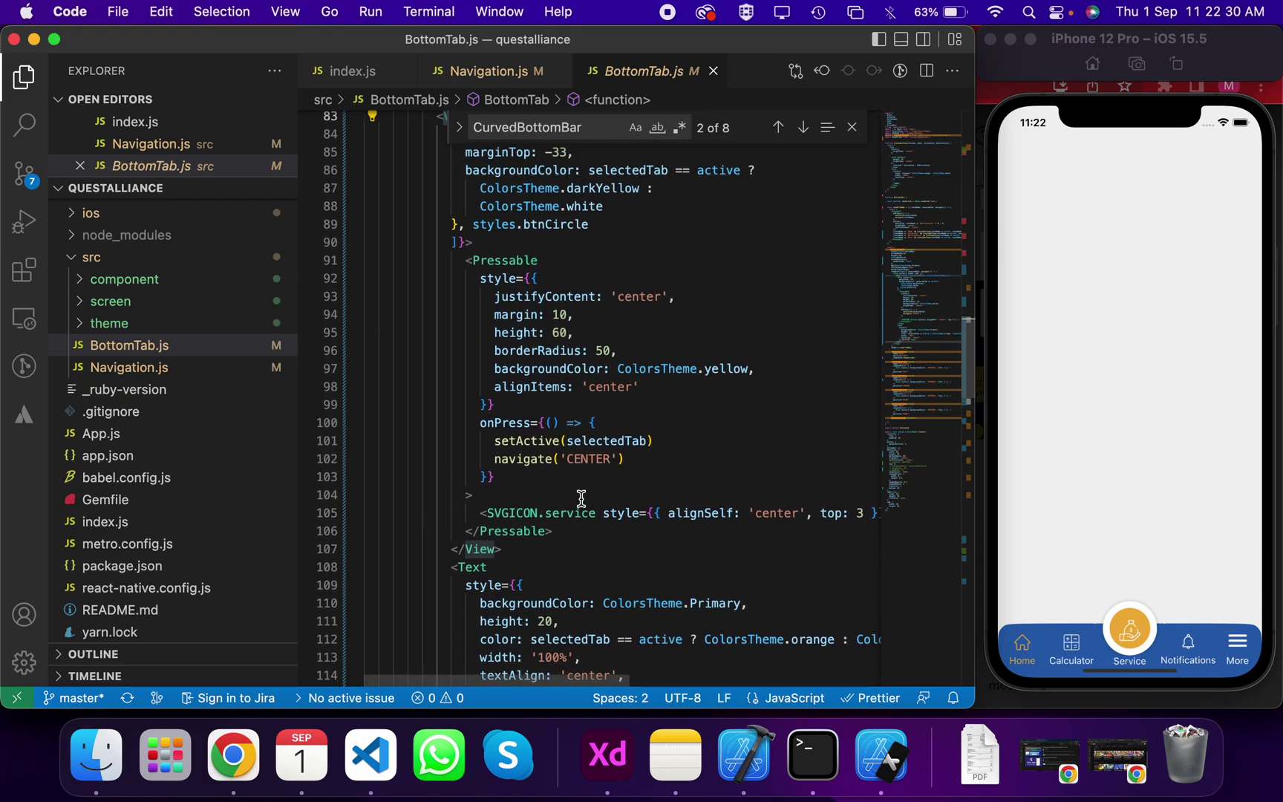
{"action": "scroll", "coordinate": [581, 498], "scroll_direction": "down", "scroll_amount": 2}
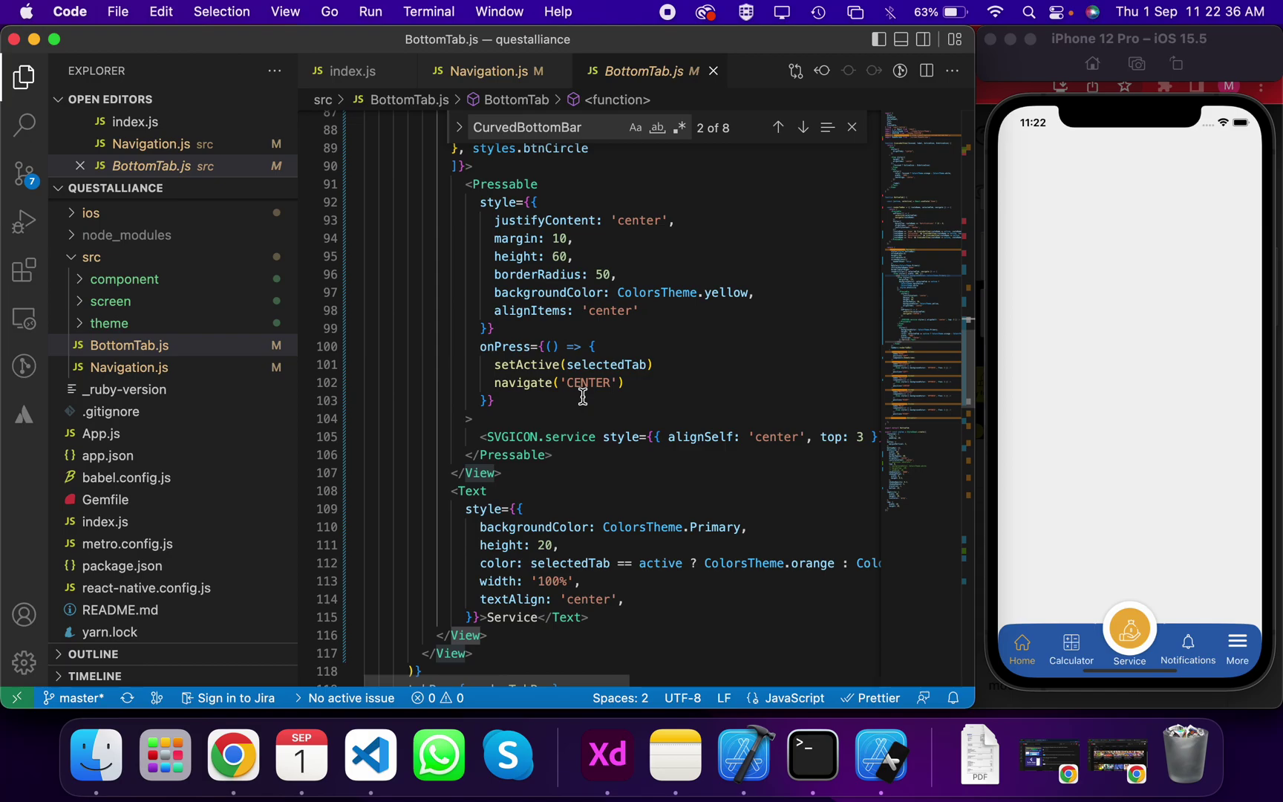
{"action": "scroll", "coordinate": [602, 461], "scroll_direction": "down", "scroll_amount": 1}
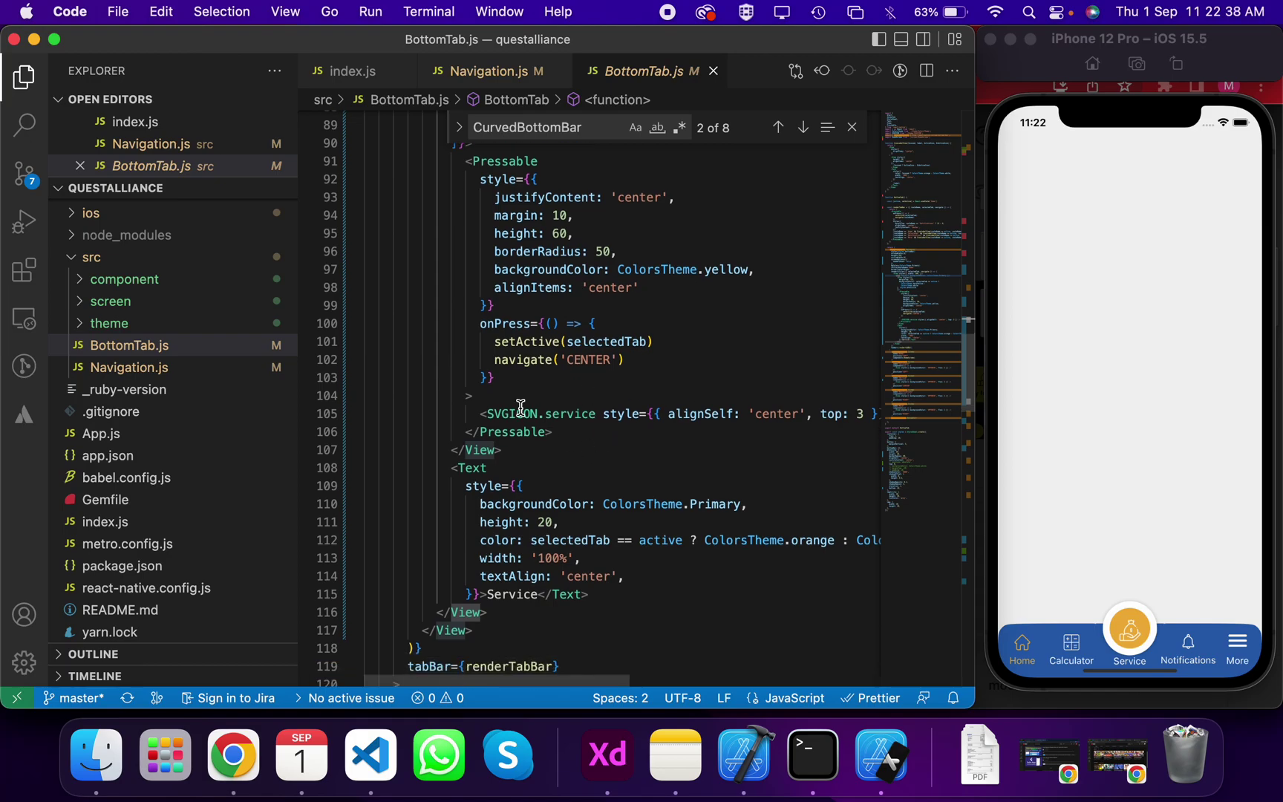
{"action": "scroll", "coordinate": [679, 608], "scroll_direction": "up", "scroll_amount": 2}
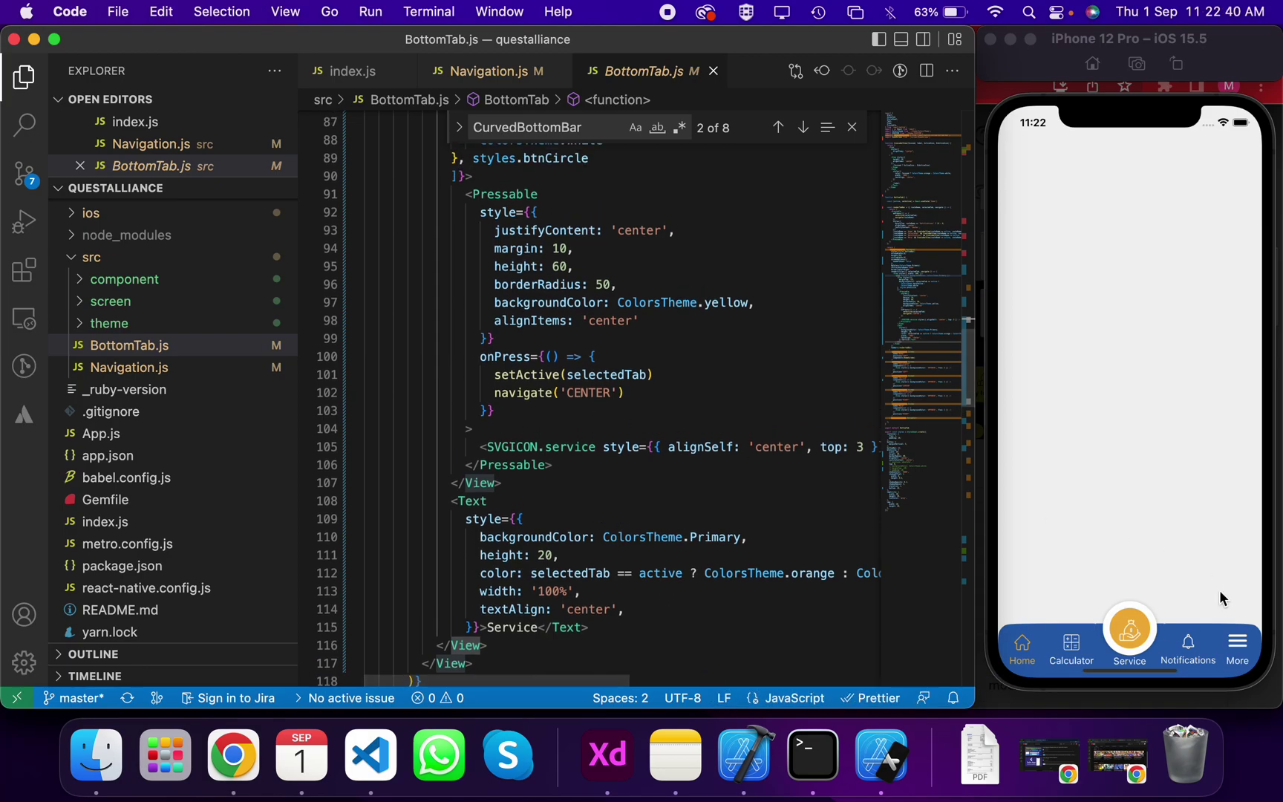
{"action": "left_click", "coordinate": [514, 439]}
{"action": "scroll", "coordinate": [513, 438], "scroll_direction": "down", "scroll_amount": 5}
{"action": "scroll", "coordinate": [514, 438], "scroll_direction": "down", "scroll_amount": 5}
{"action": "scroll", "coordinate": [521, 441], "scroll_direction": "down", "scroll_amount": 3}
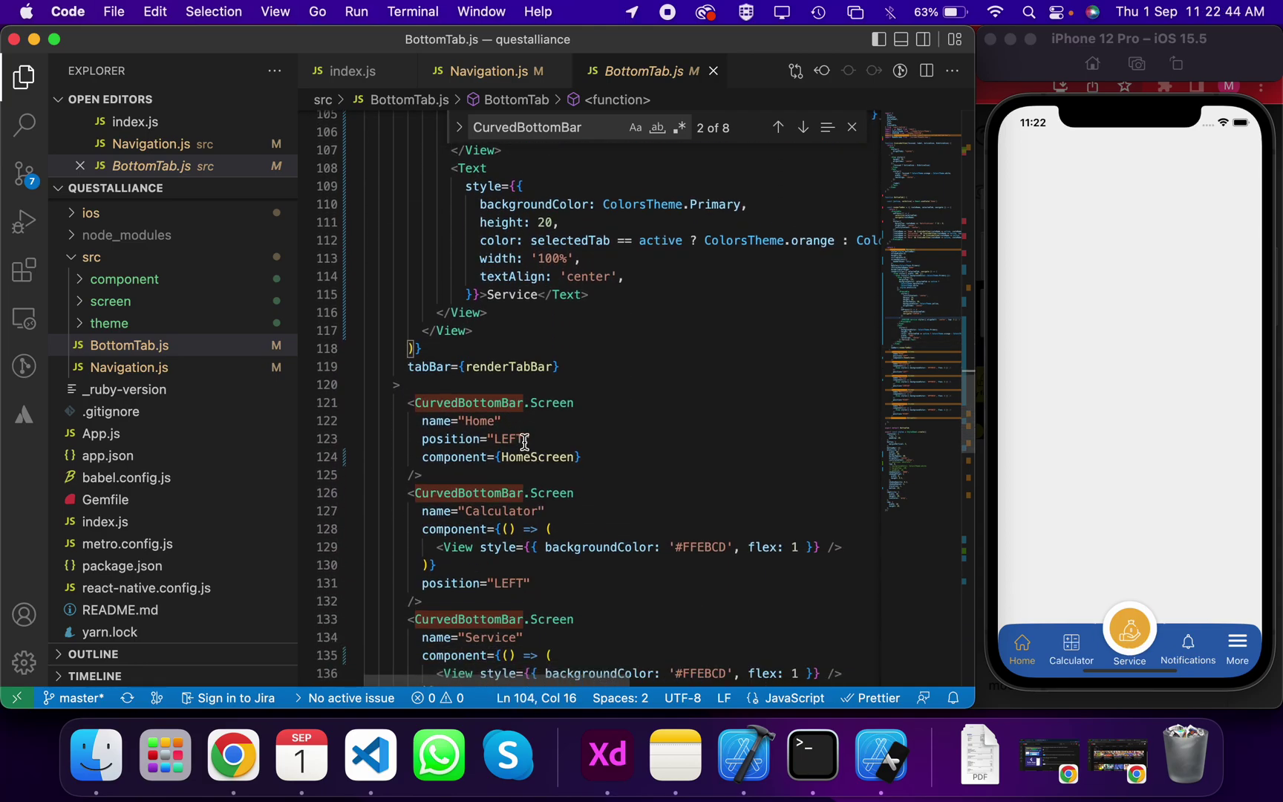
{"action": "scroll", "coordinate": [560, 416], "scroll_direction": "down", "scroll_amount": 3}
{"action": "scroll", "coordinate": [457, 403], "scroll_direction": "down", "scroll_amount": 1}
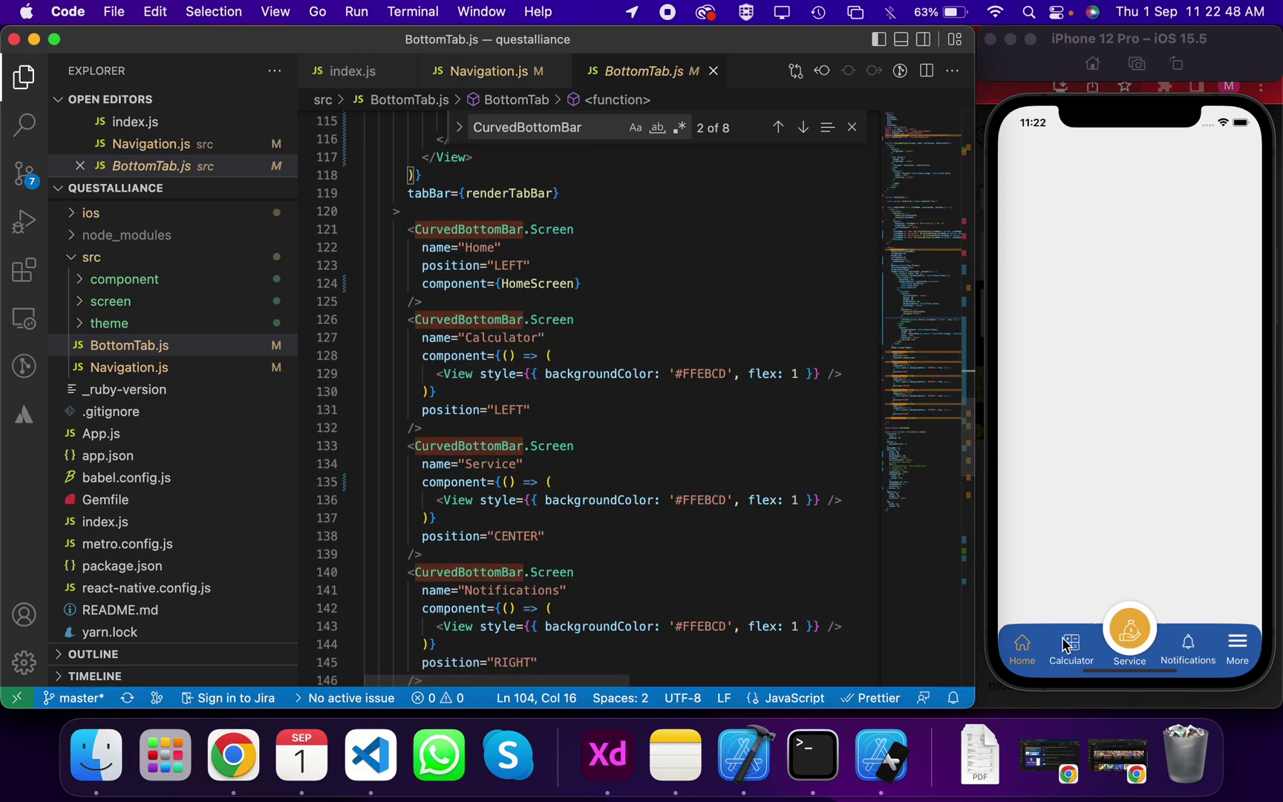
{"action": "double_click", "coordinate": [494, 464]}
{"action": "double_click", "coordinate": [532, 591]}
{"action": "scroll", "coordinate": [538, 594], "scroll_direction": "down", "scroll_amount": 2}
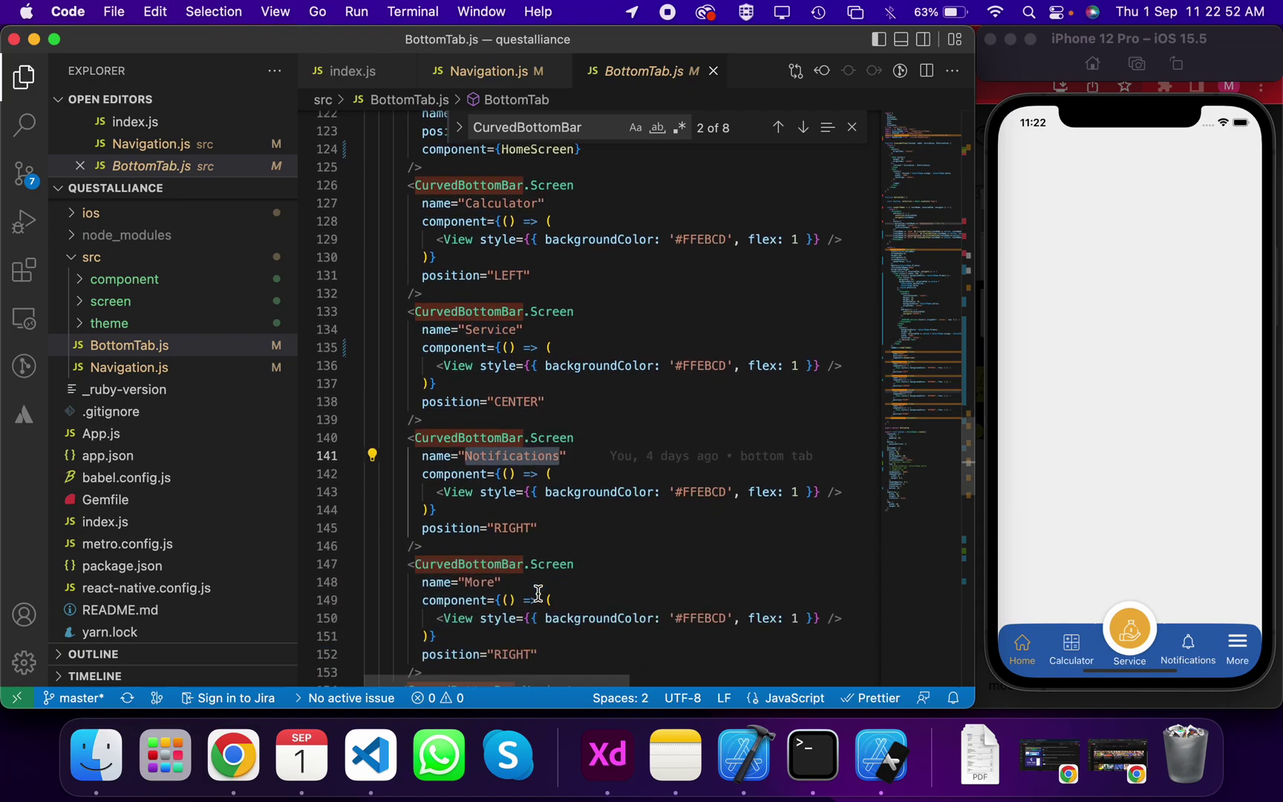
{"action": "double_click", "coordinate": [481, 582]}
{"action": "scroll", "coordinate": [481, 583], "scroll_direction": "down", "scroll_amount": 3}
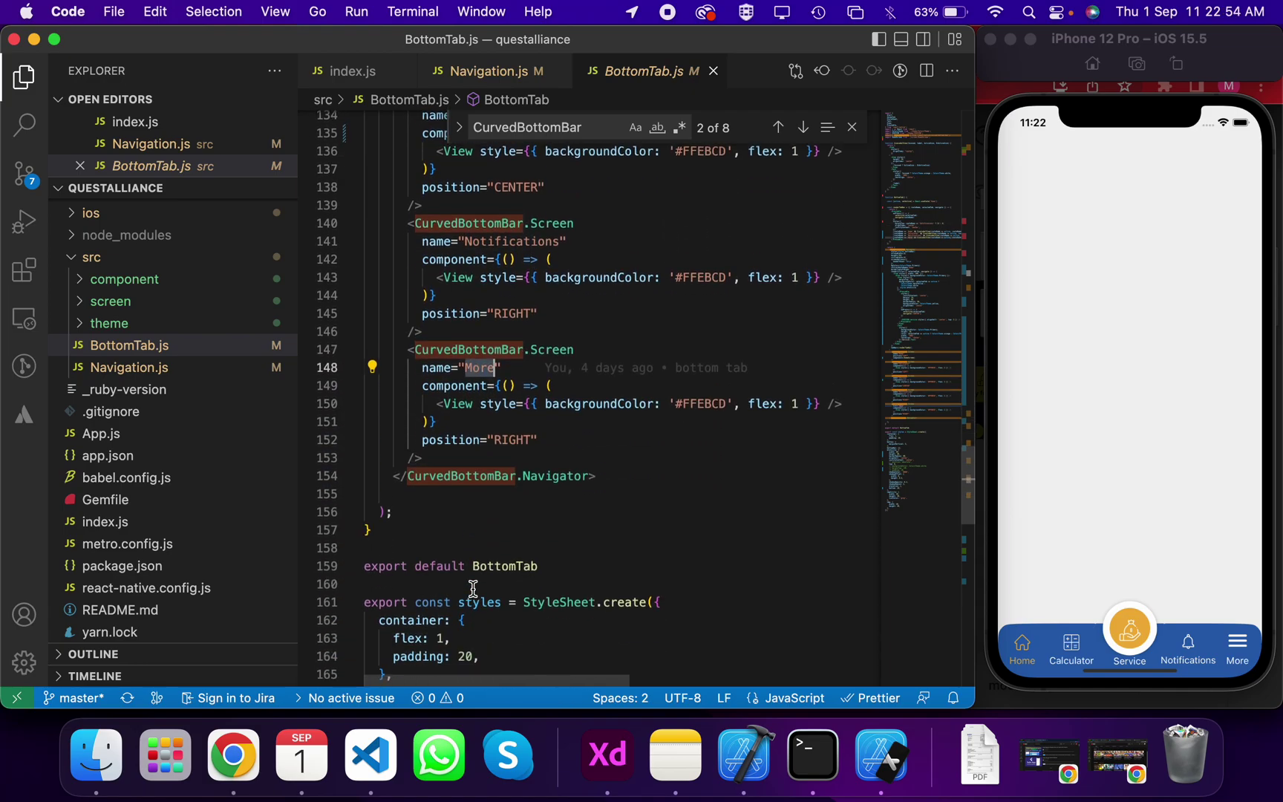
{"action": "scroll", "coordinate": [473, 589], "scroll_direction": "up", "scroll_amount": 4}
{"action": "scroll", "coordinate": [473, 589], "scroll_direction": "up", "scroll_amount": 5}
{"action": "scroll", "coordinate": [473, 589], "scroll_direction": "up", "scroll_amount": 3}
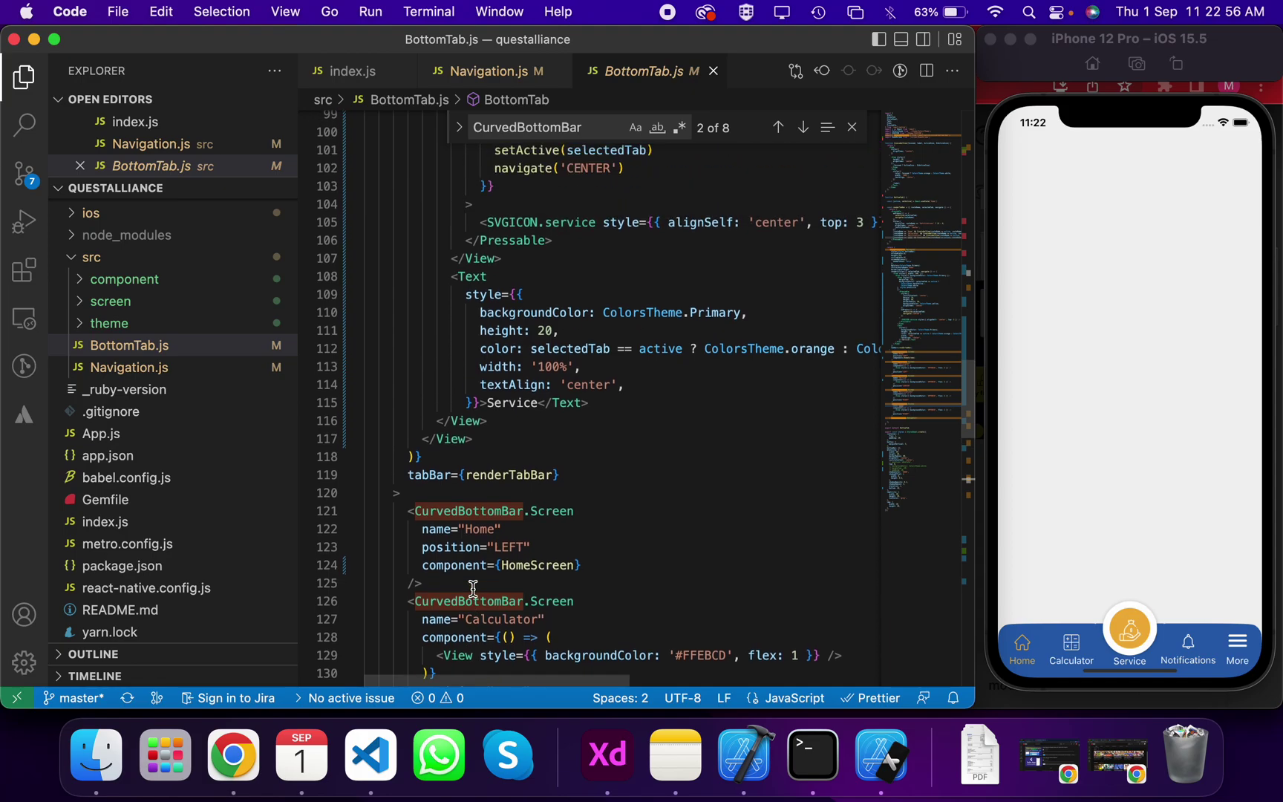
{"action": "scroll", "coordinate": [473, 589], "scroll_direction": "up", "scroll_amount": 2}
{"action": "scroll", "coordinate": [473, 590], "scroll_direction": "up", "scroll_amount": 4}
{"action": "scroll", "coordinate": [473, 589], "scroll_direction": "up", "scroll_amount": 3}
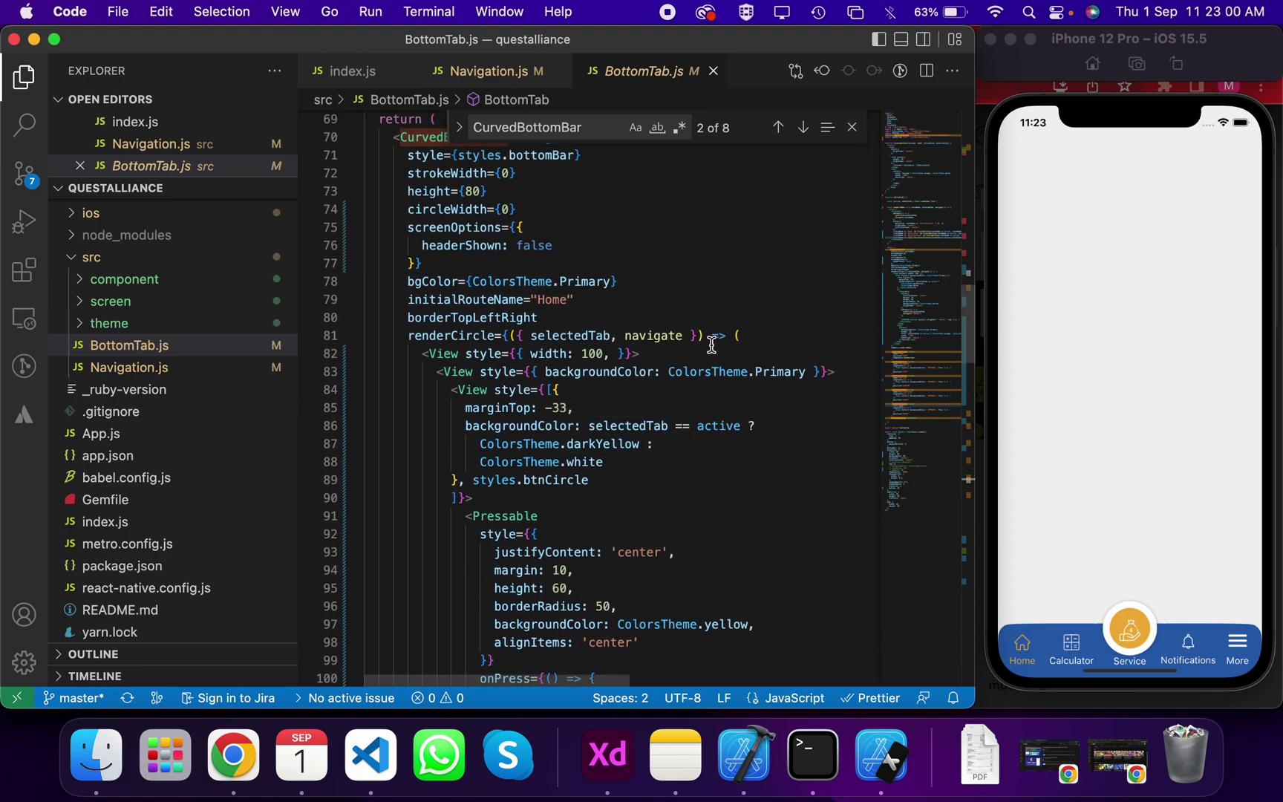
{"action": "scroll", "coordinate": [712, 345], "scroll_direction": "up", "scroll_amount": 5}
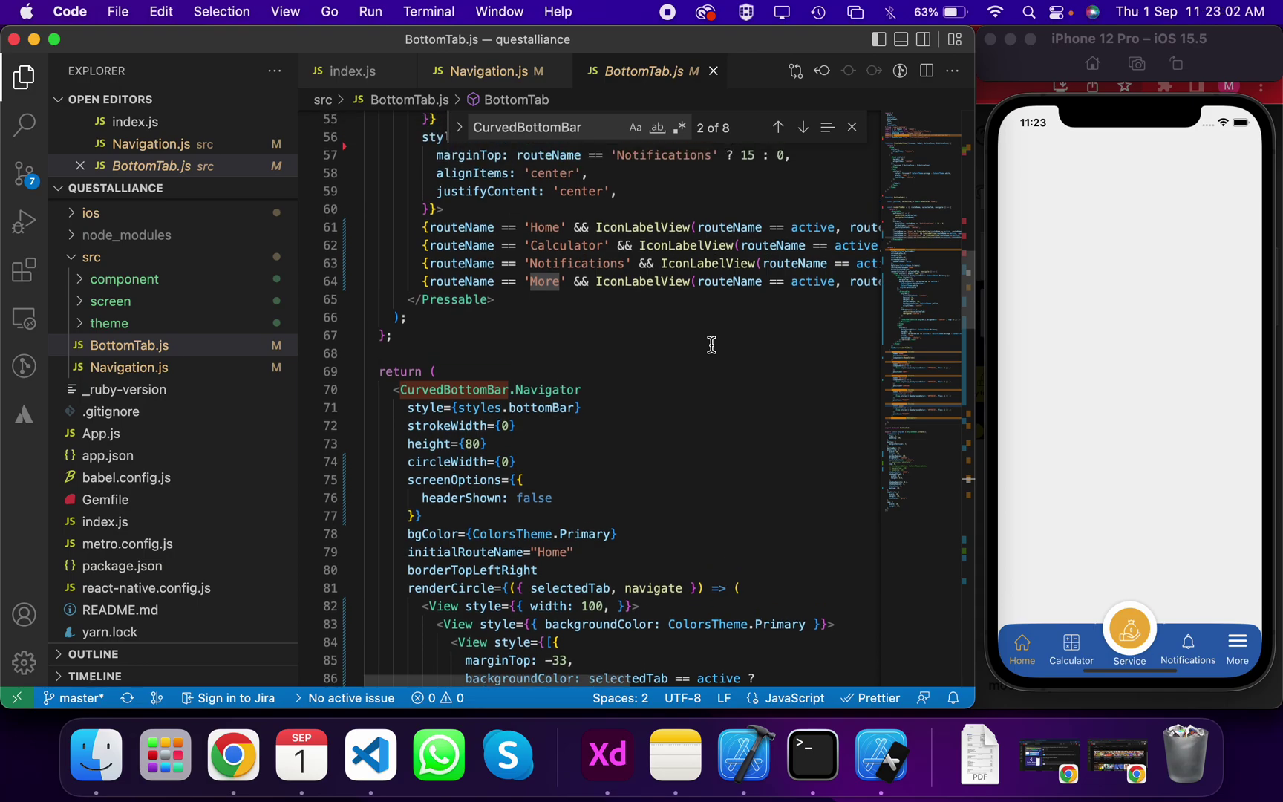
{"action": "scroll", "coordinate": [711, 345], "scroll_direction": "up", "scroll_amount": 3}
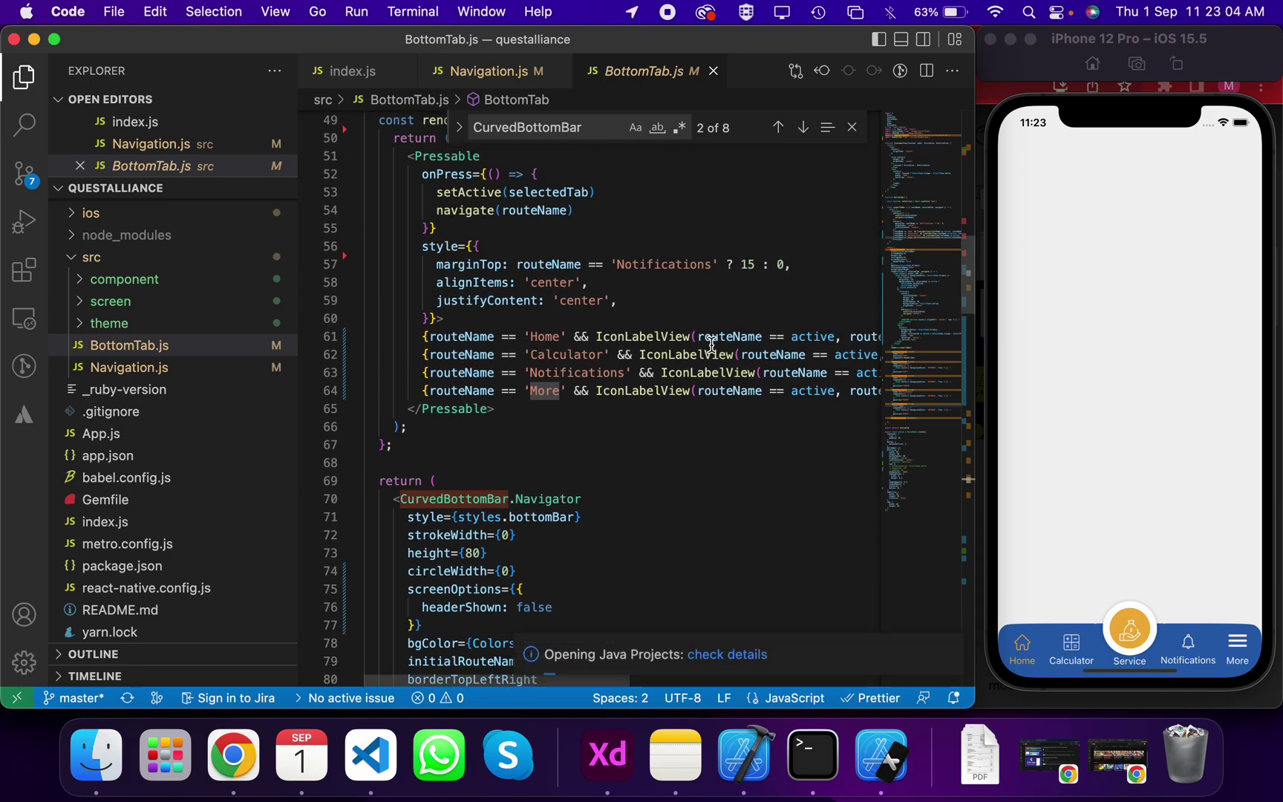
{"action": "scroll", "coordinate": [712, 345], "scroll_direction": "up", "scroll_amount": 3}
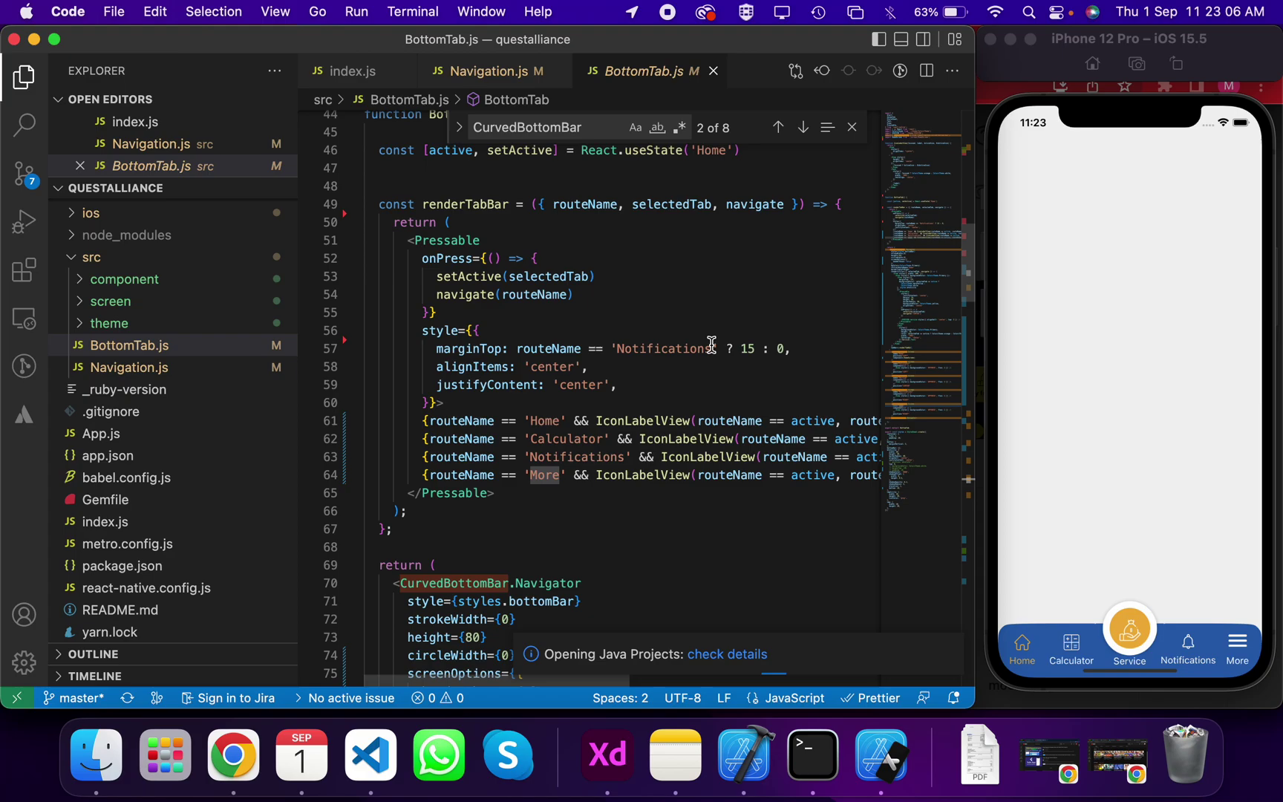